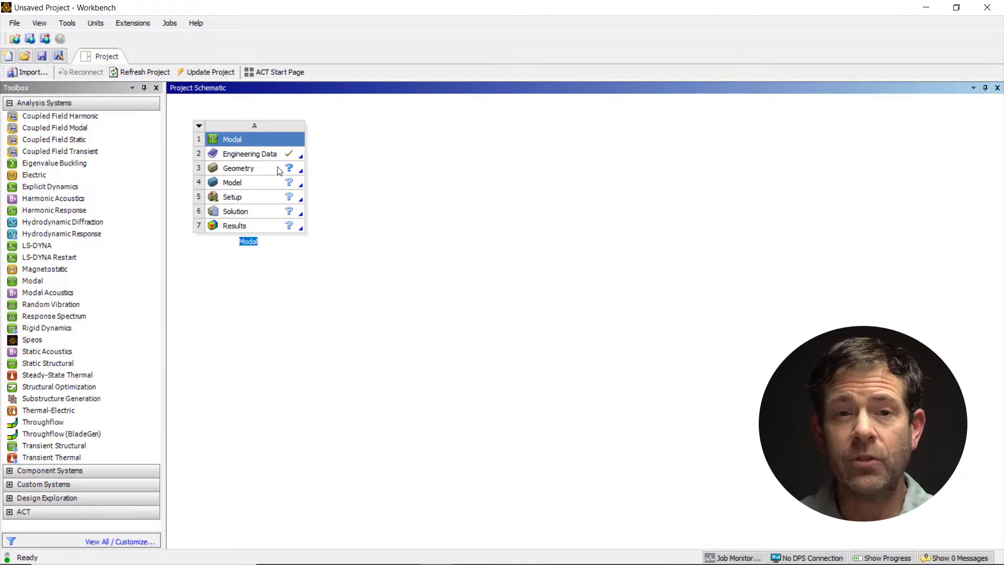
Step: Import the existing bat geometry file into the Modal system's Geometry cell
mouse_move(347, 214)
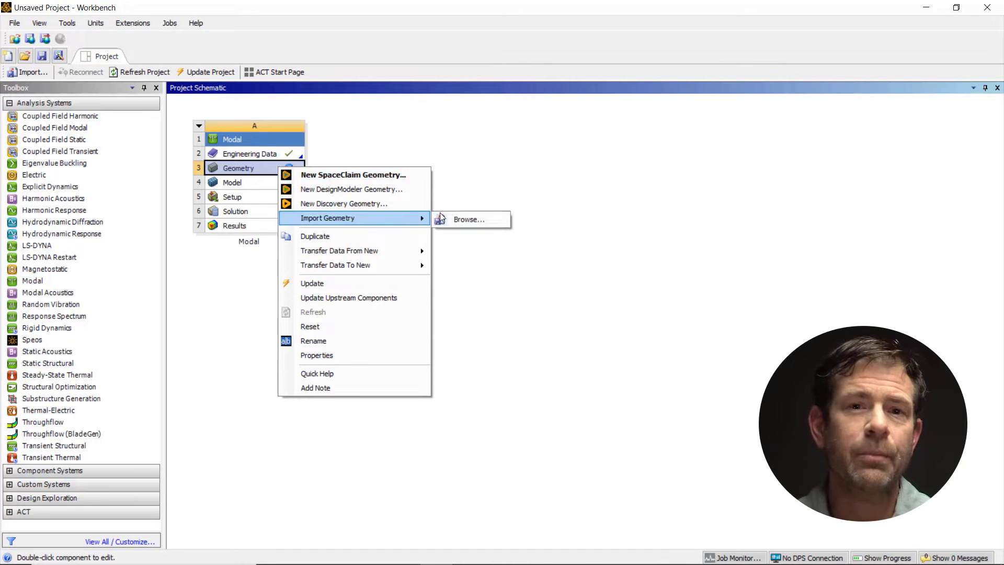
click(472, 215)
click(152, 111)
click(391, 308)
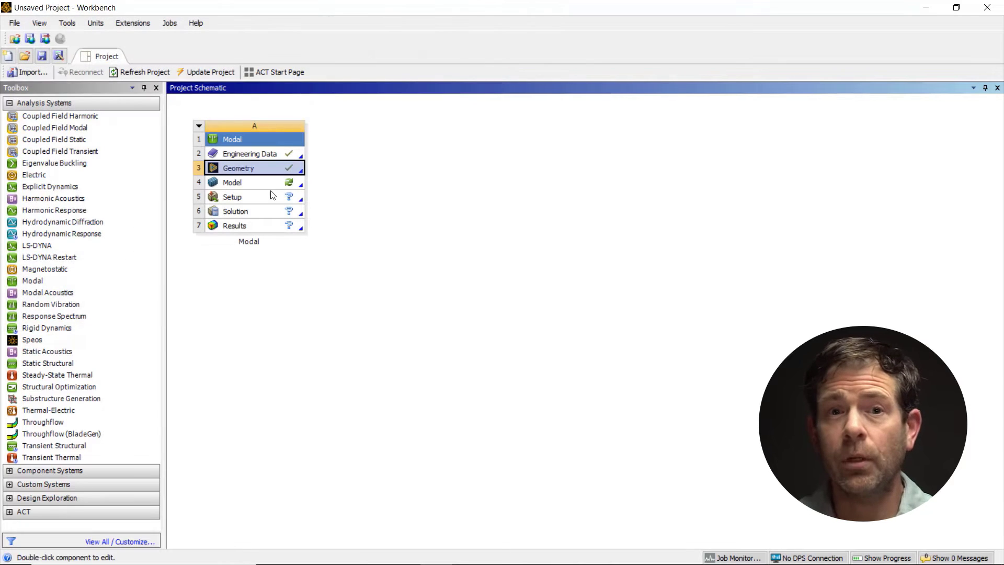
Step: Open the Modal system's model in Mechanical and set the unit system to Metric (mm, kg, N, s, mV, mA)
double_click(271, 187)
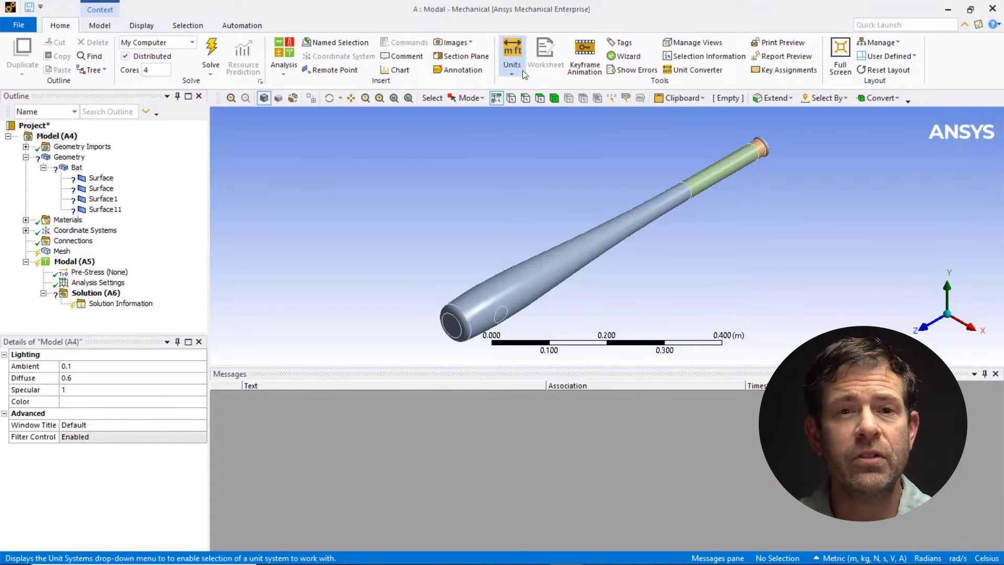
click(512, 55)
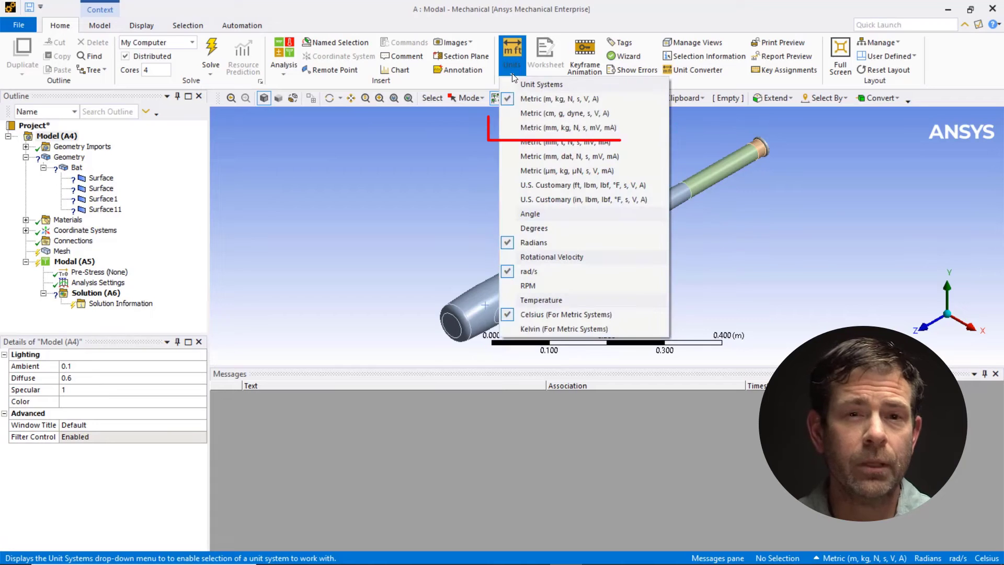
click(523, 128)
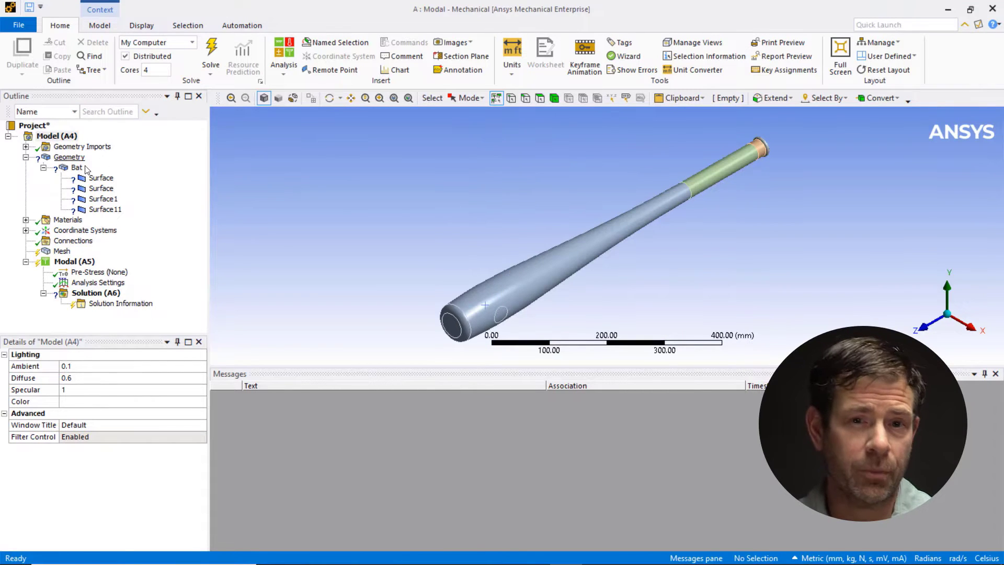
Step: Search the material library for "aluminum alloy" and add Aluminum Alloy to the project materials
click(68, 220)
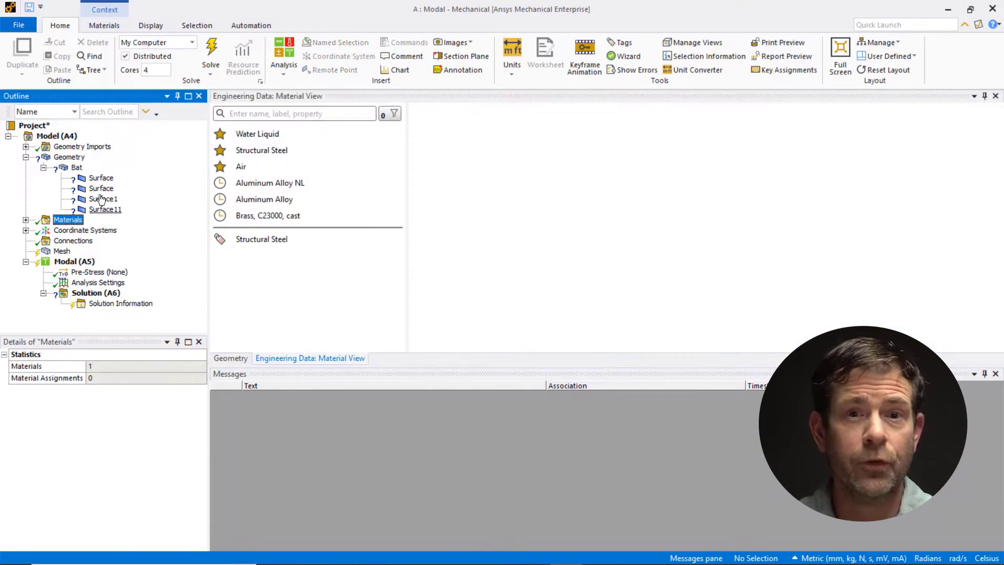
click(254, 113)
text(aluminum alloy)
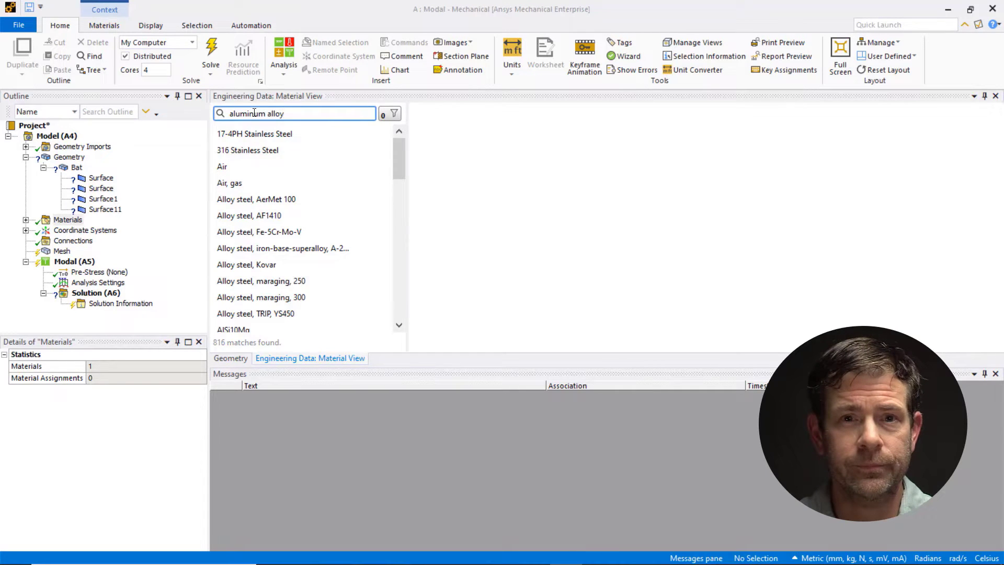
mouse_move(387, 145)
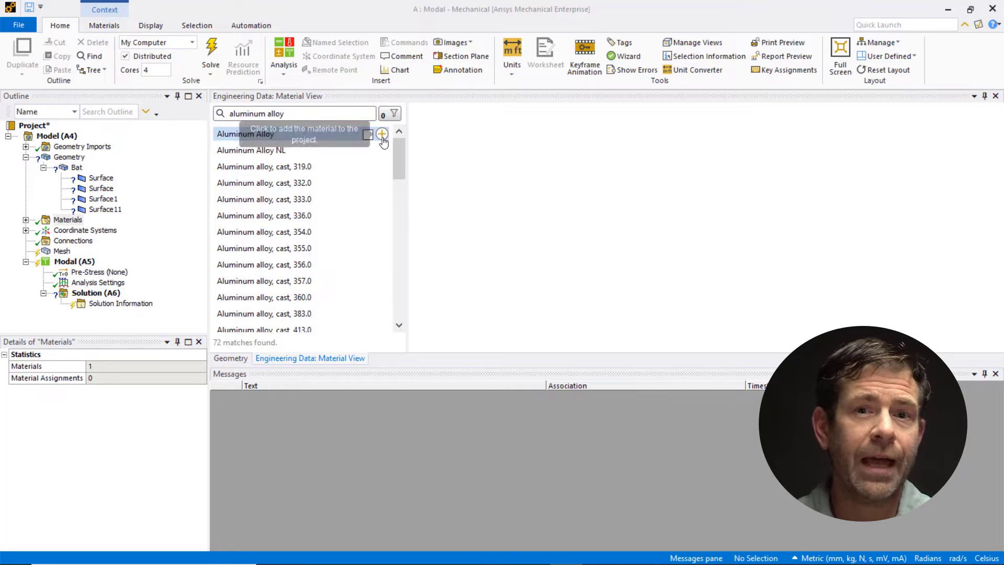
Step: Assign Aluminum Alloy as the material of the whole Bat part
click(77, 168)
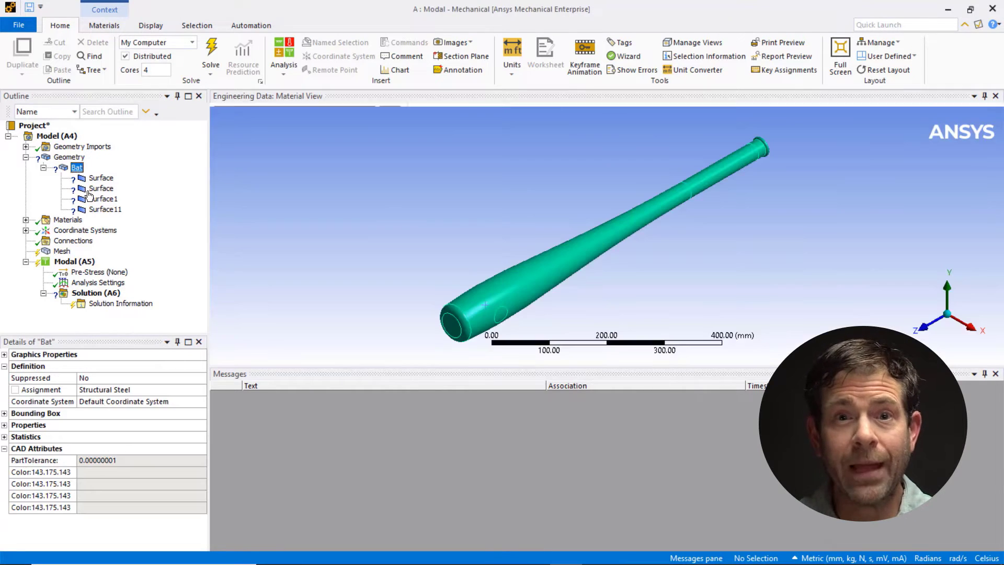
click(203, 392)
click(203, 392)
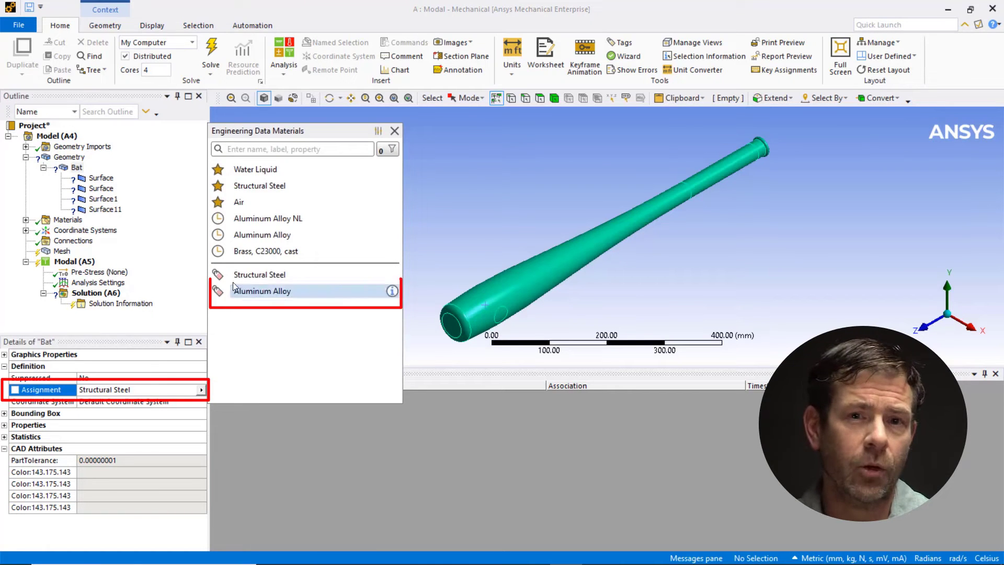
click(209, 271)
Step: Set the thickness of all four surface bodies under Bat to 2.5 mm
click(101, 178)
ctrl+click(101, 188)
ctrl+click(103, 200)
ctrl+click(105, 209)
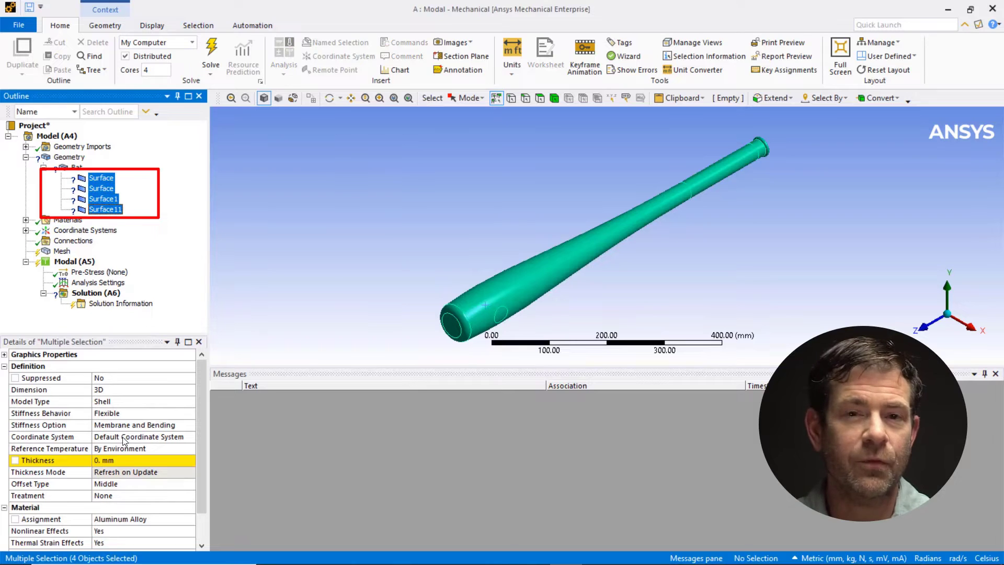
click(112, 459)
text(2.5)
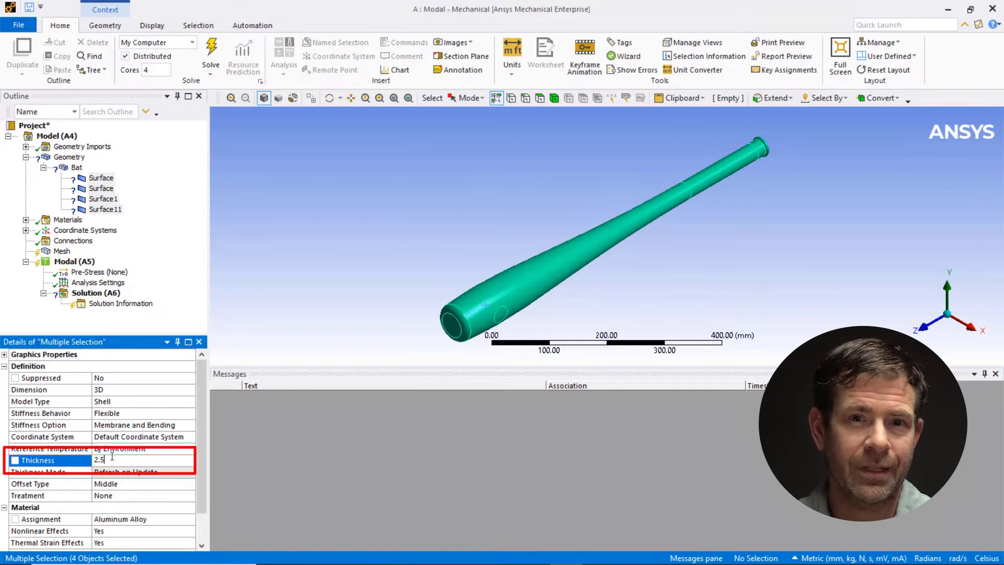
key(Return)
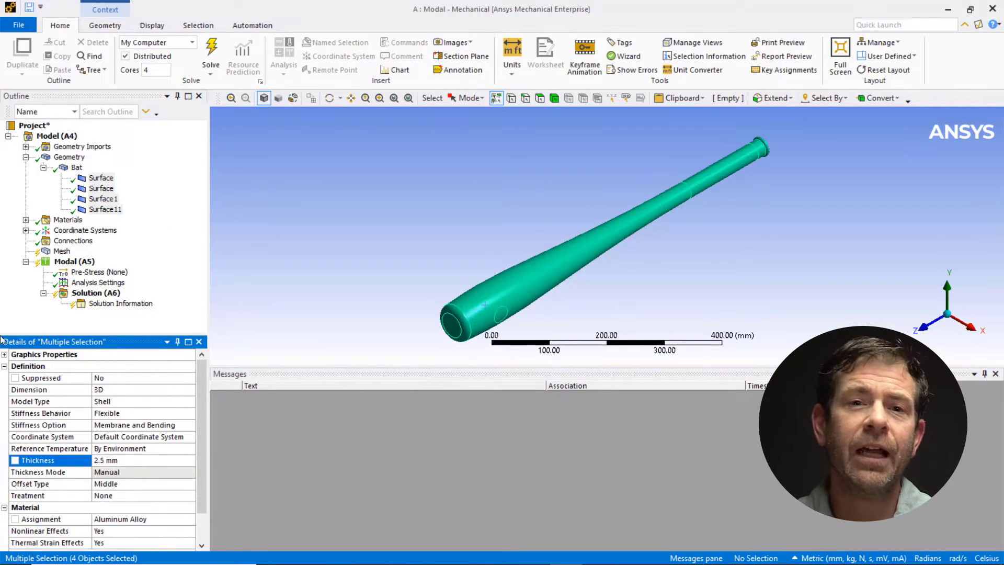
Step: Insert a Remote Displacement on the bat's handle face in the modal analysis
click(70, 262)
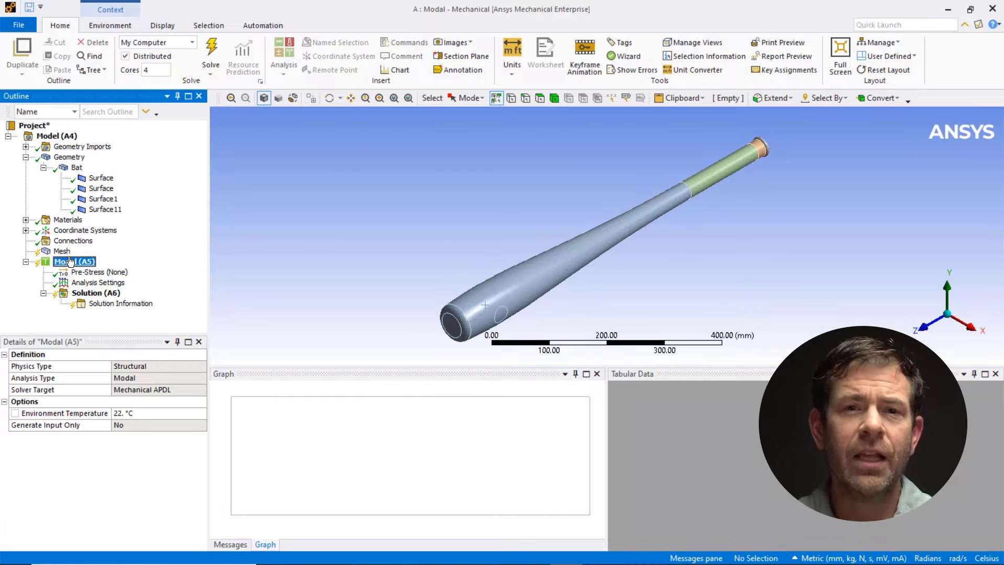
click(732, 161)
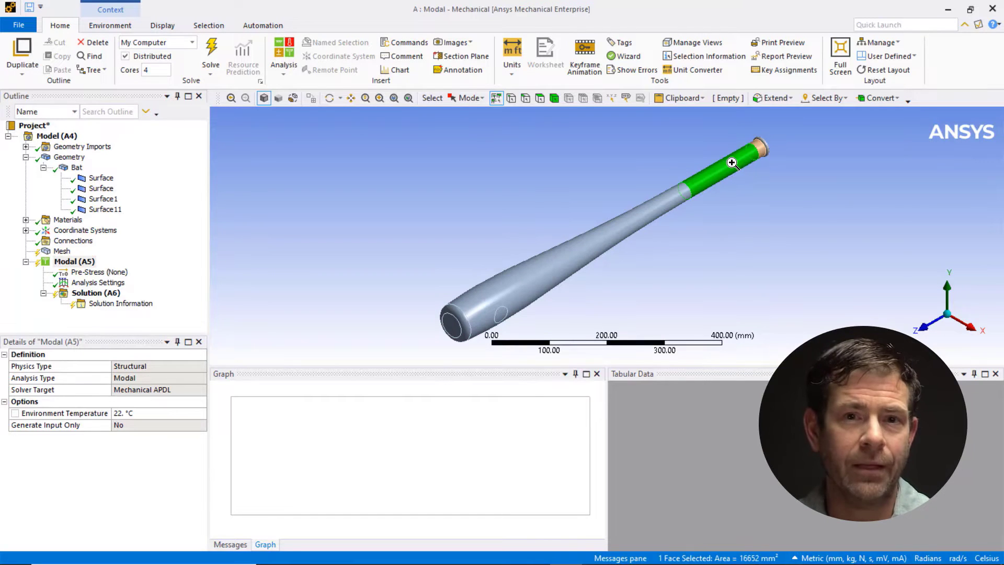
right_click(731, 161)
mouse_move(746, 172)
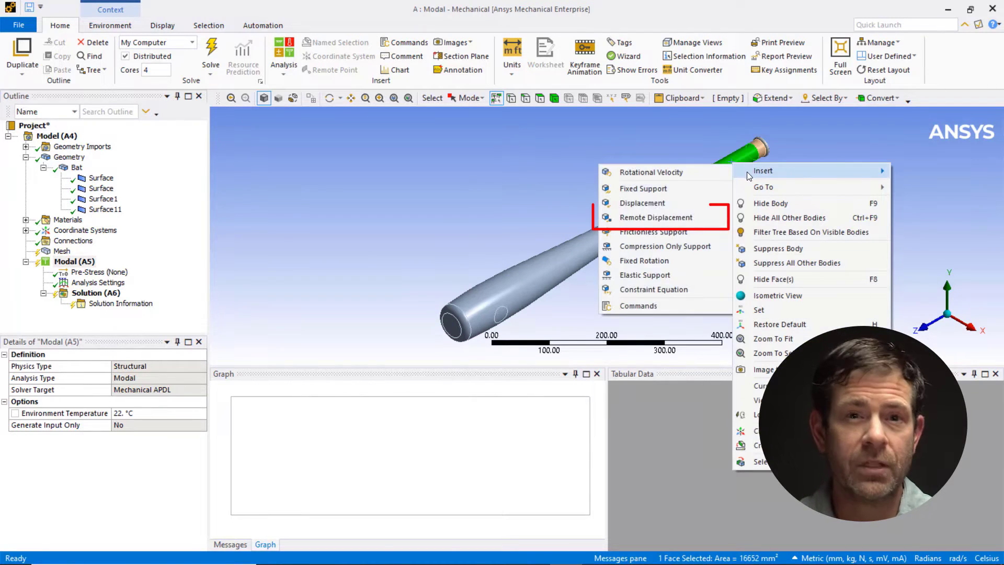
click(647, 218)
Step: Set the Remote Displacement's X, Y and Z components to 0 mm
scroll(206, 534, down, 1)
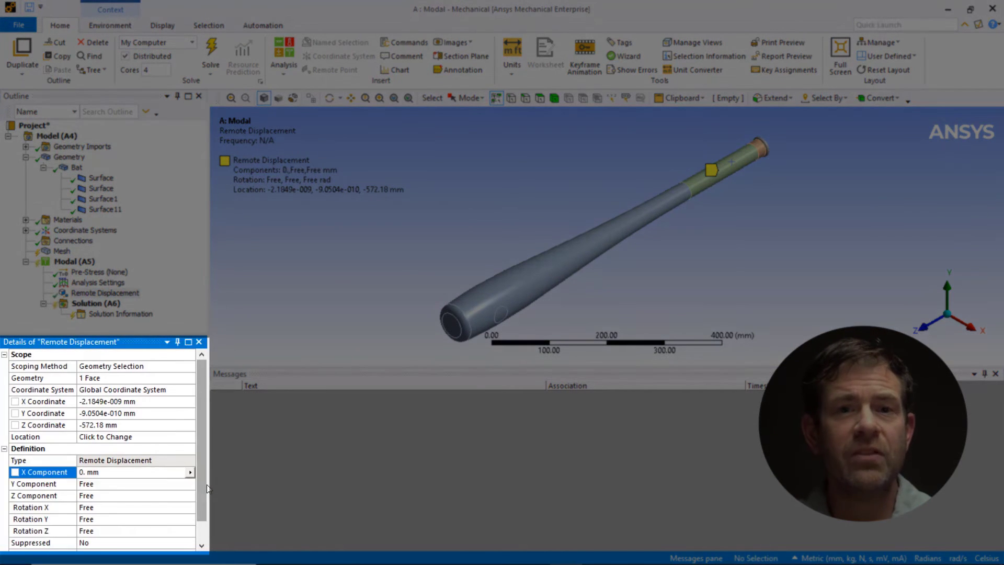
click(110, 483)
text(0)
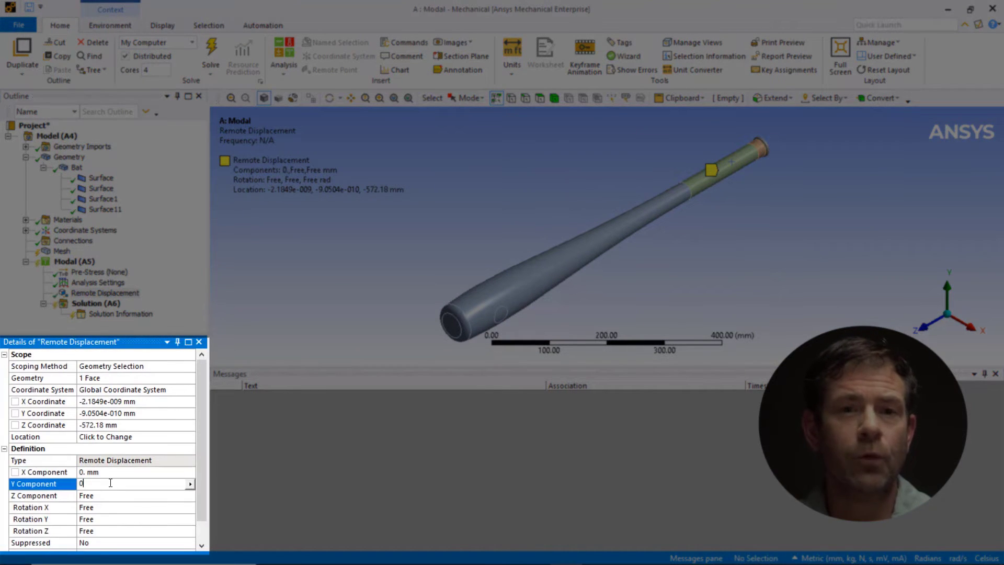
key(Return)
click(109, 495)
text(0)
key(Return)
Step: Set the Remote Displacement's X, Y and Z rotations to 0 rad
click(108, 507)
text(0)
key(Return)
click(107, 519)
text(0)
key(Return)
click(104, 530)
text(0)
key(Return)
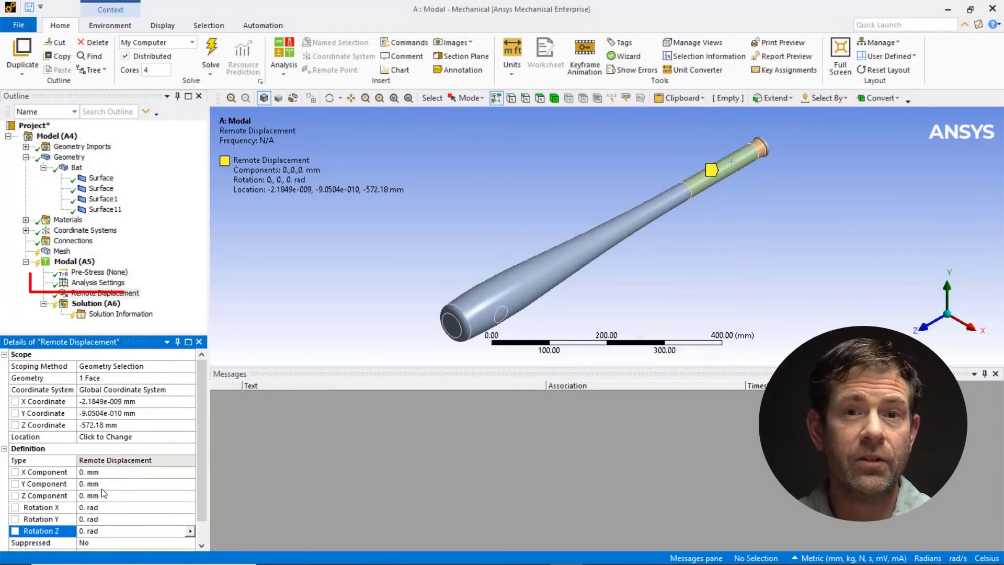
Step: Set Max Modes to Find to 24 in the modal Analysis Settings
click(93, 283)
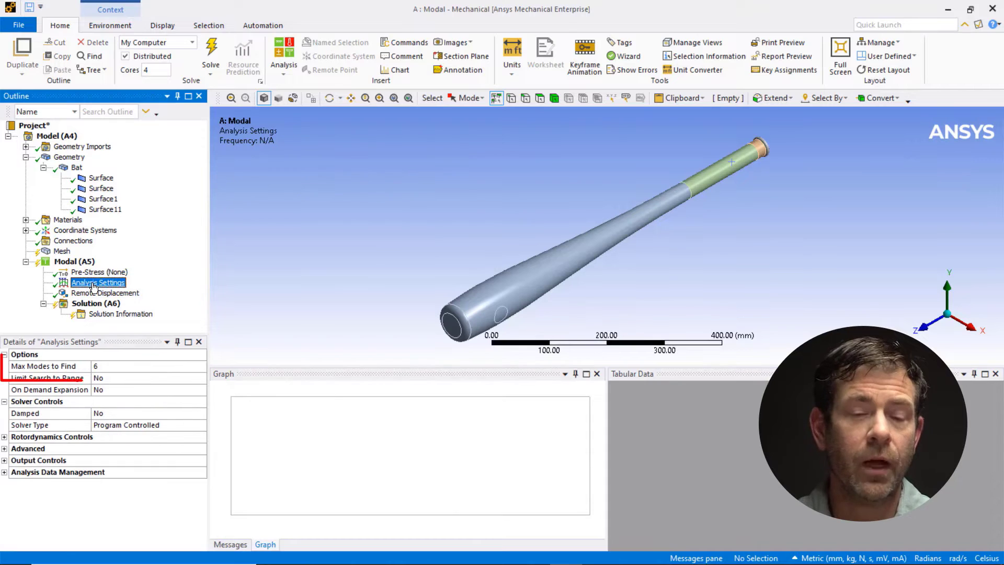
click(129, 367)
text(24)
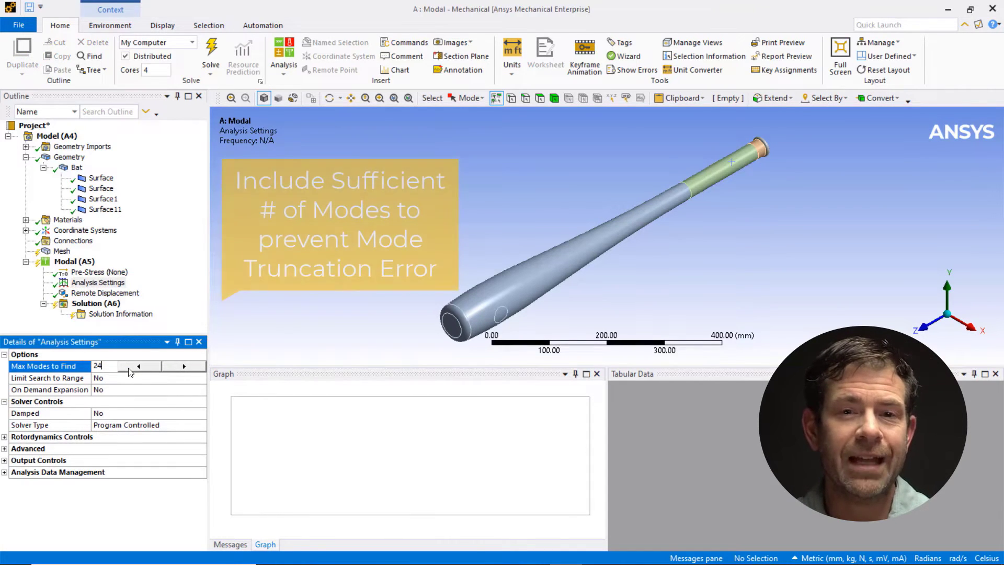
key(Return)
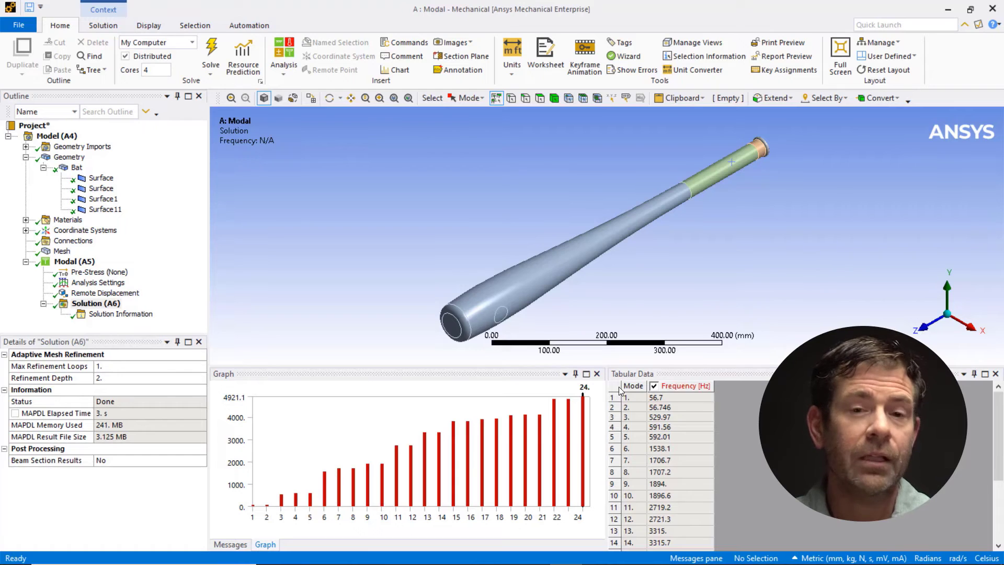
Step: Create mode shape results for all tabulated modes and evaluate all results of the modal solution
click(619, 389)
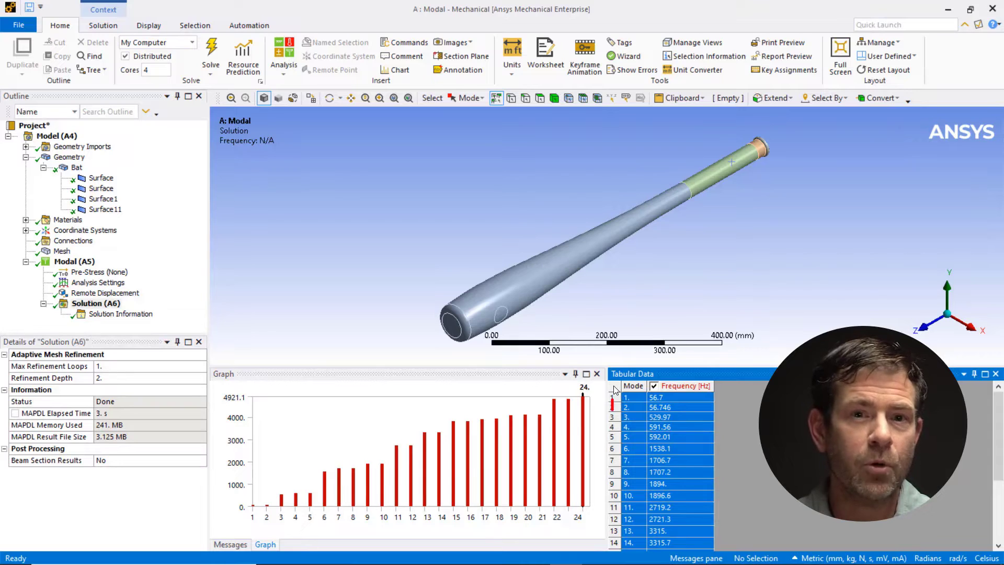
right_click(616, 389)
click(674, 406)
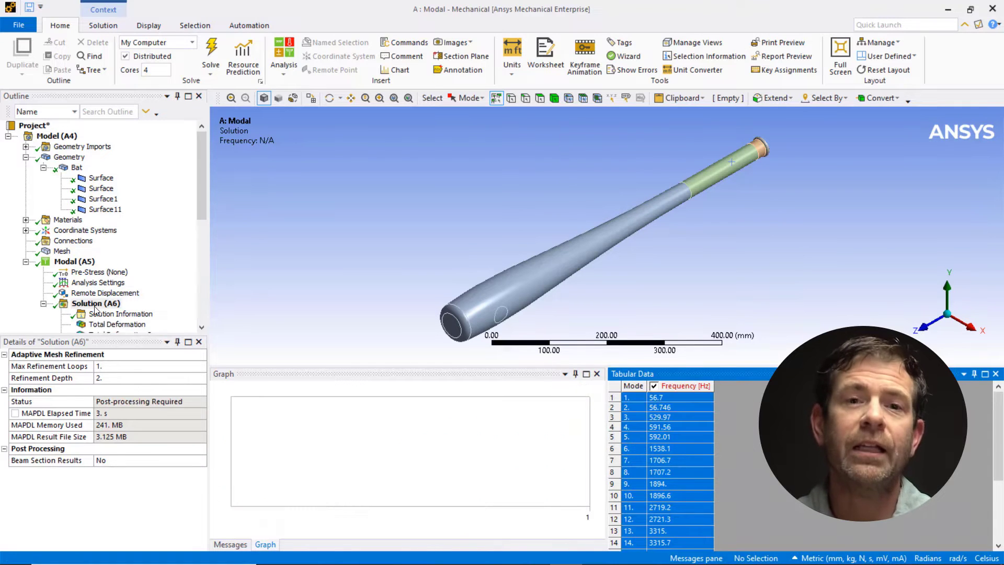
right_click(95, 307)
click(205, 328)
Step: Display the first mode's Total Deformation result and play its animation
click(137, 324)
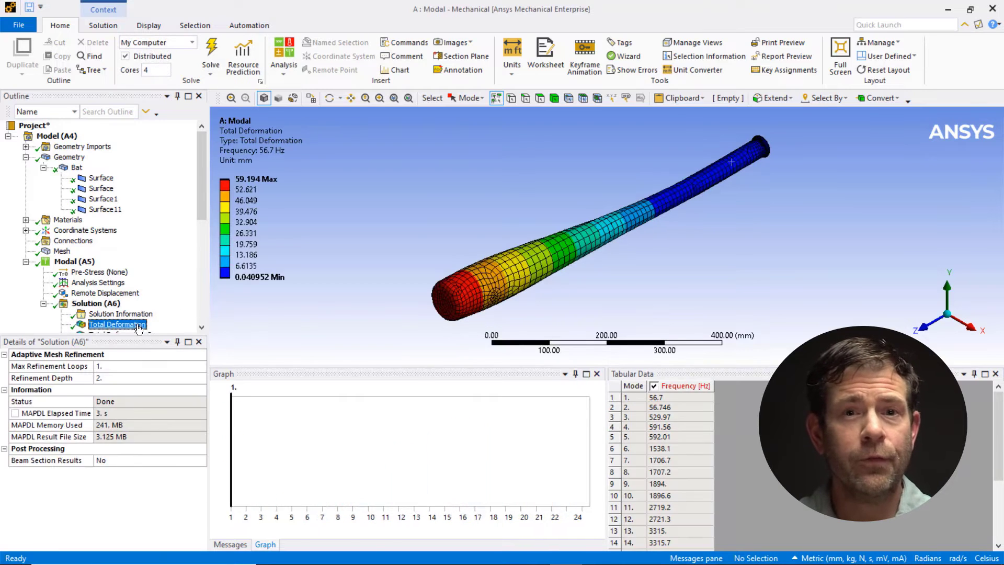
click(287, 389)
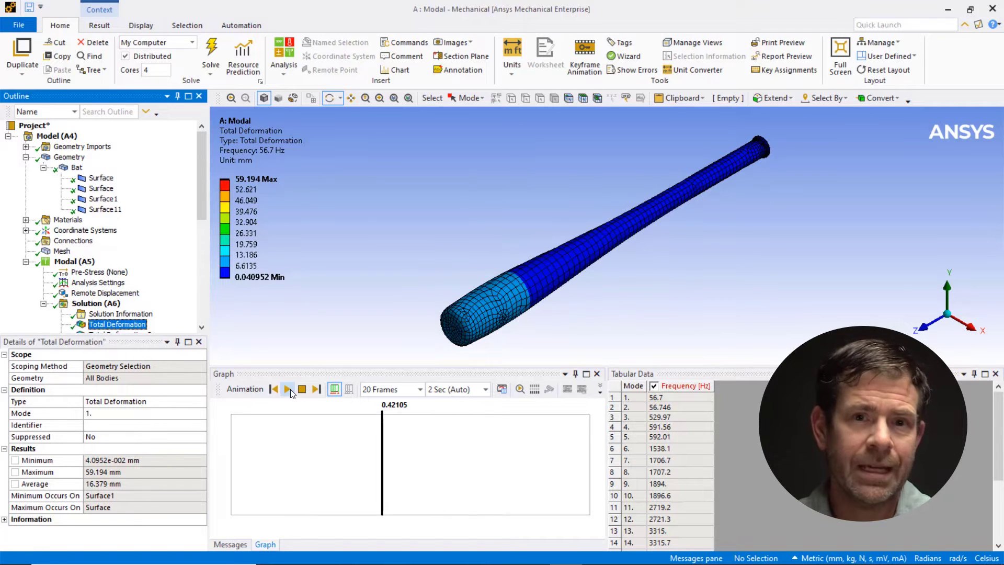
Step: Add a Transient Structural analysis to the model and collapse the modal solution's results in the outline
click(289, 74)
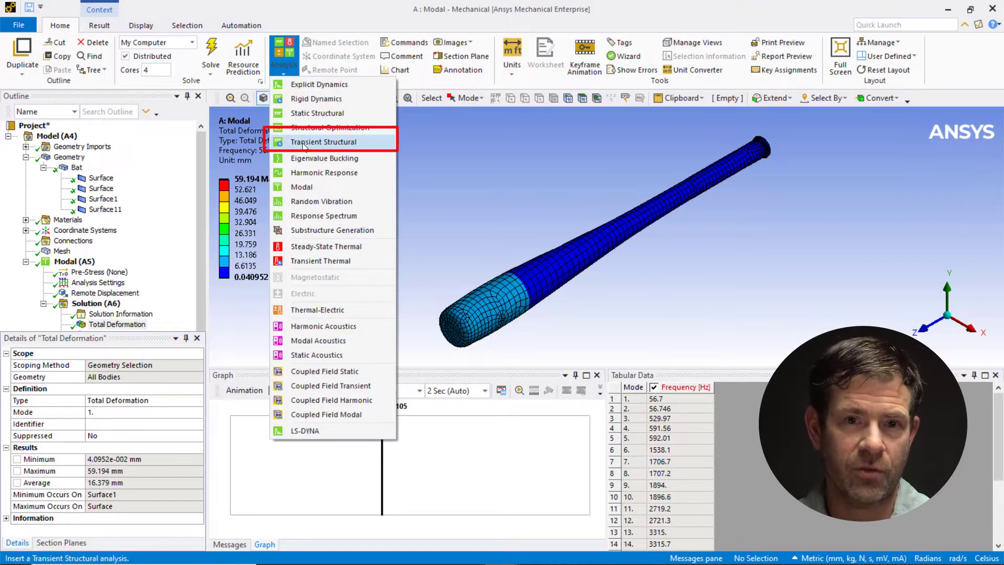
click(304, 143)
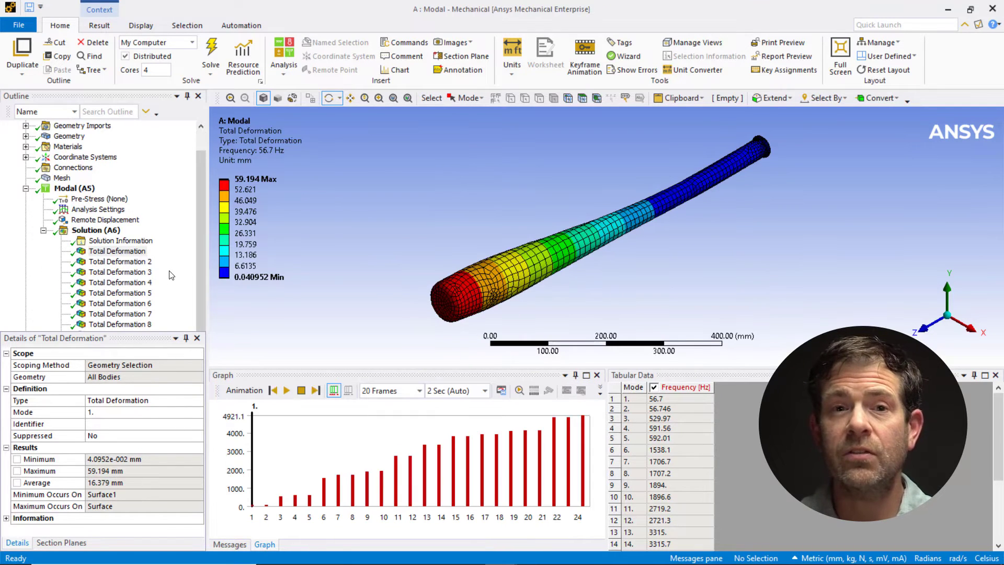
click(44, 271)
Step: Set the transient analysis's initial-condition Modal Environment to Modal
click(110, 282)
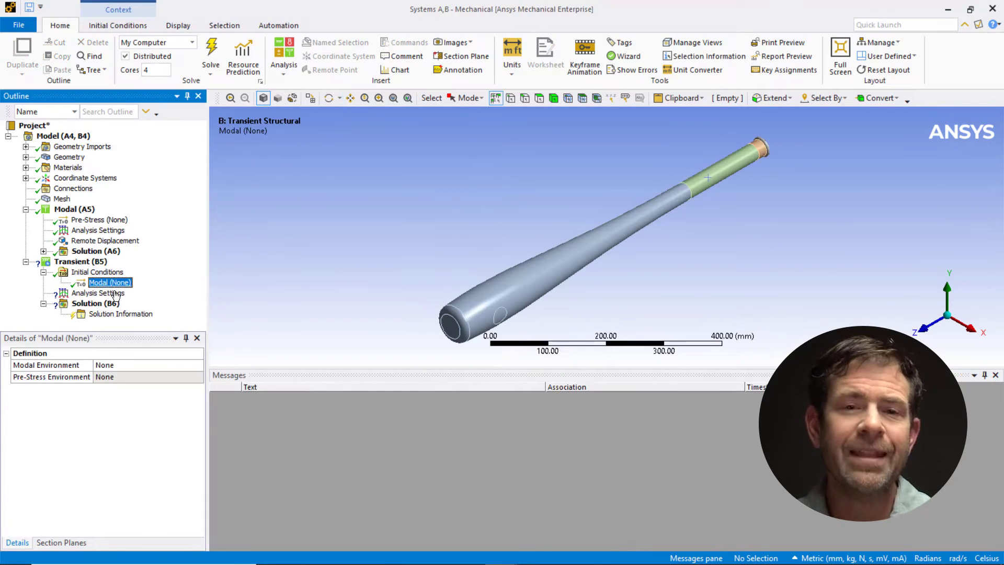
click(199, 364)
click(199, 364)
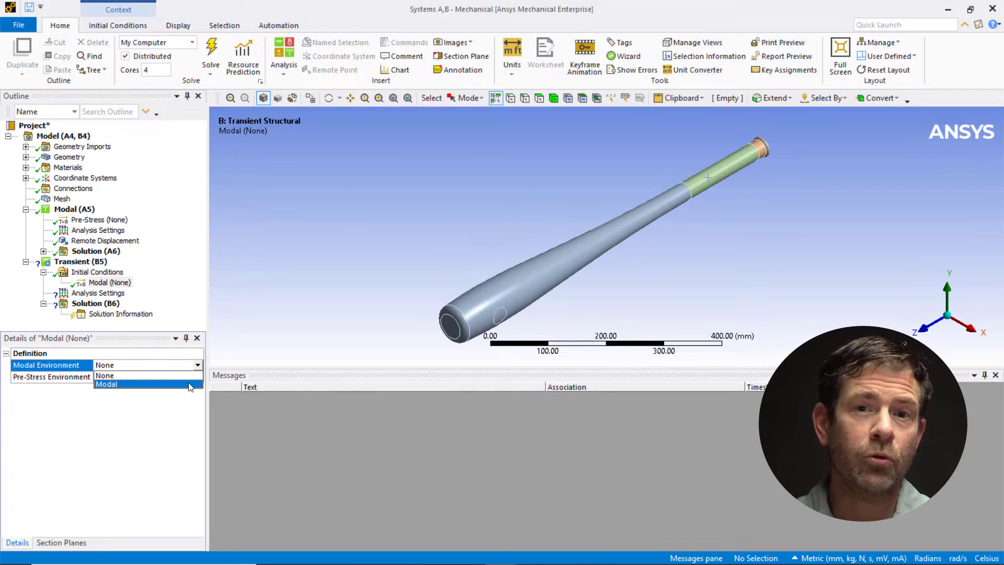
click(176, 384)
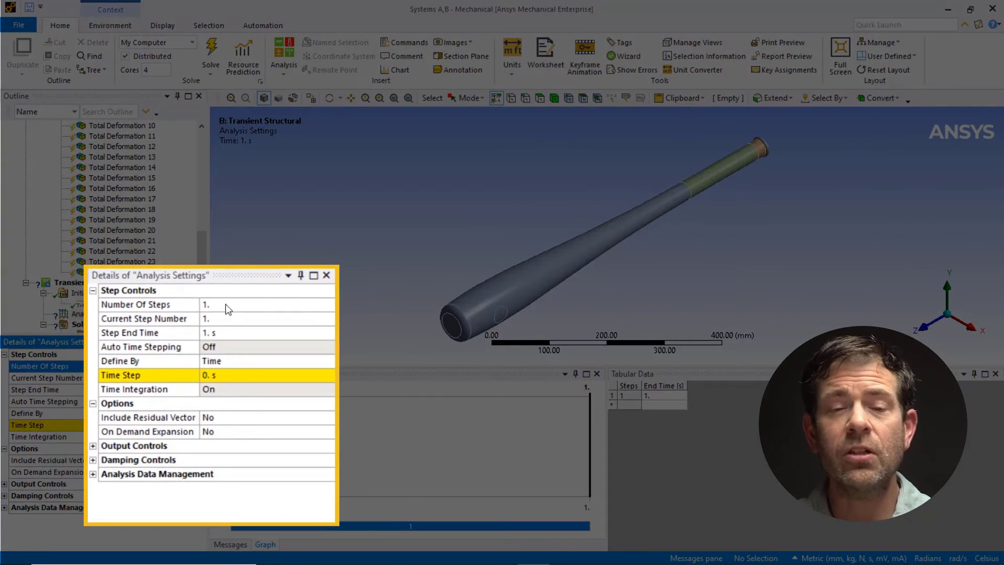
Step: Set the Number Of Steps to 2 in the transient Analysis Settings
click(226, 304)
text(2)
text(2)
key(Return)
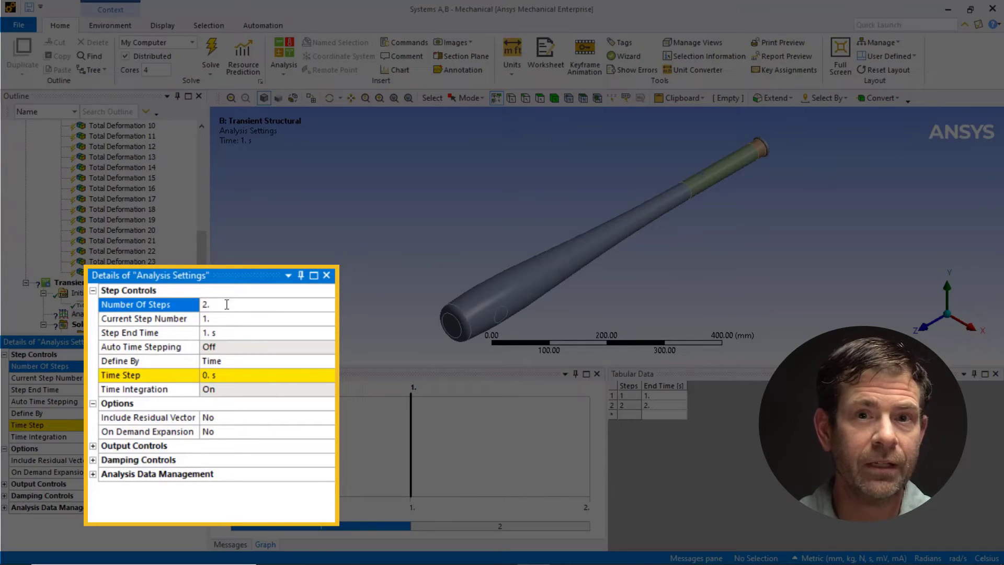
Step: Set the Step End Time of the transient analysis's first step to 0.0007 s
key(Down)
key(Down)
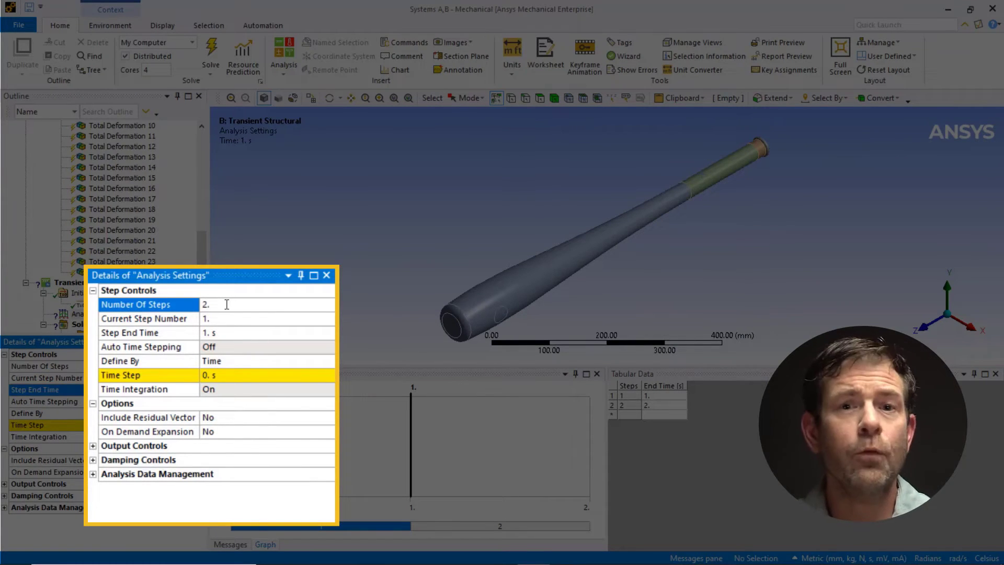
click(239, 331)
text(0.00)
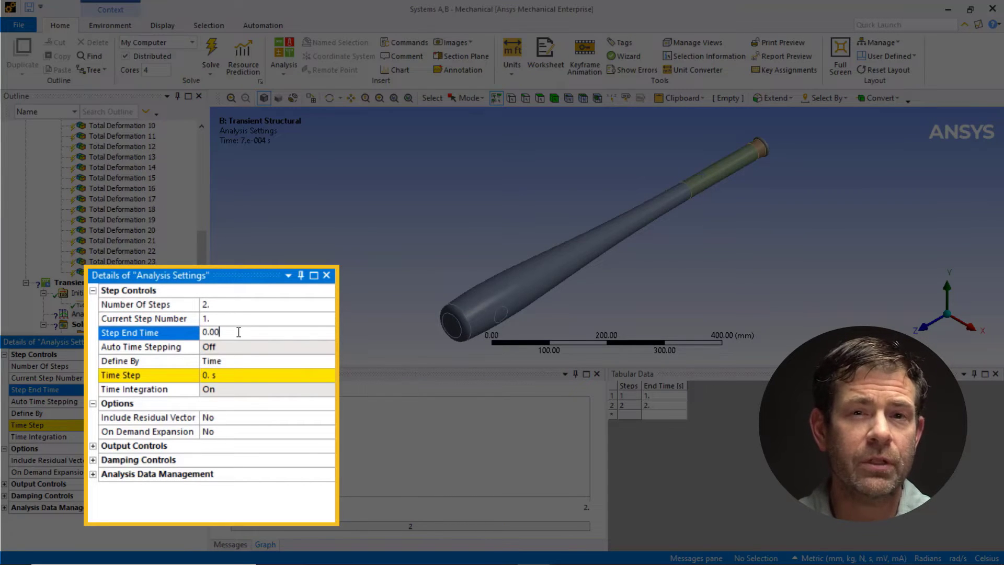
text(07)
key(Return)
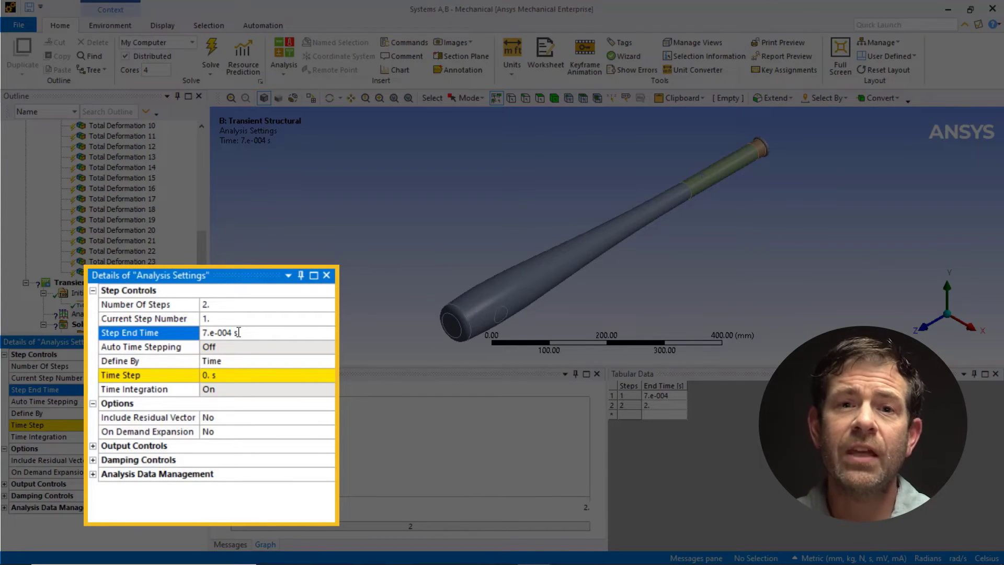
Step: Set the Time Step of the transient analysis's first step to 1.e-004 s
click(232, 375)
text(1.e-004)
key(Return)
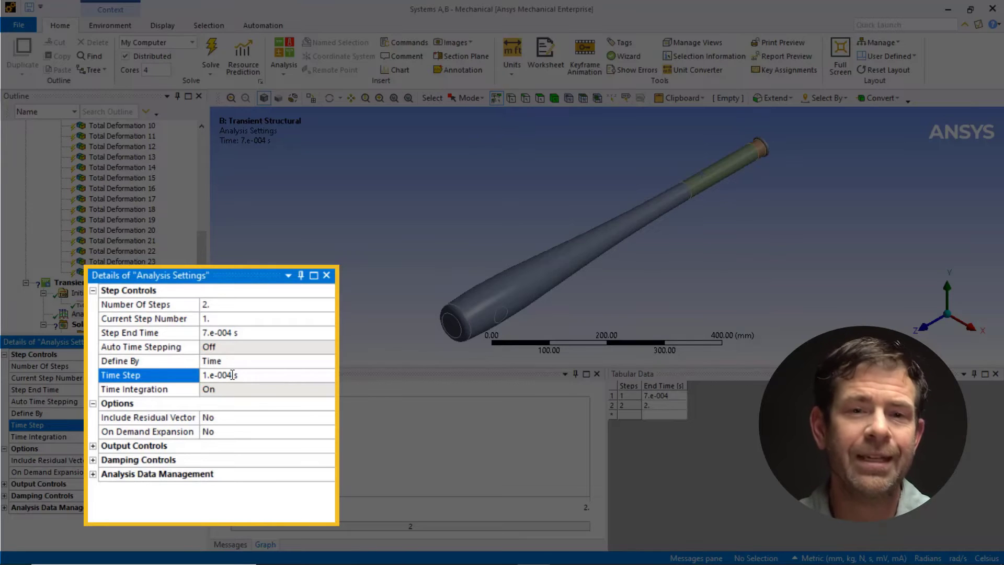
Step: Set the Damping Ratio in the transient analysis's Damping Controls to 0.02
click(5, 495)
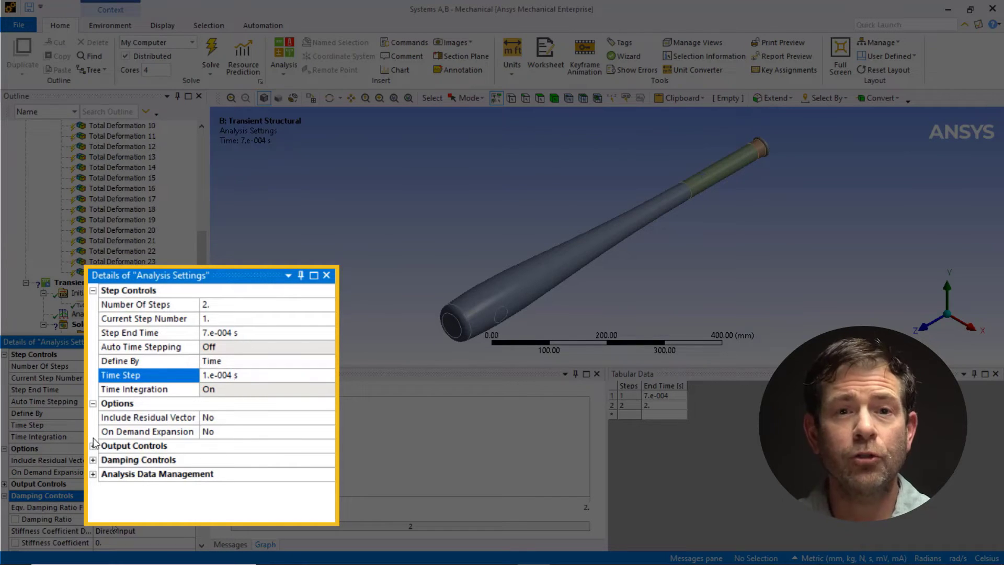
click(220, 488)
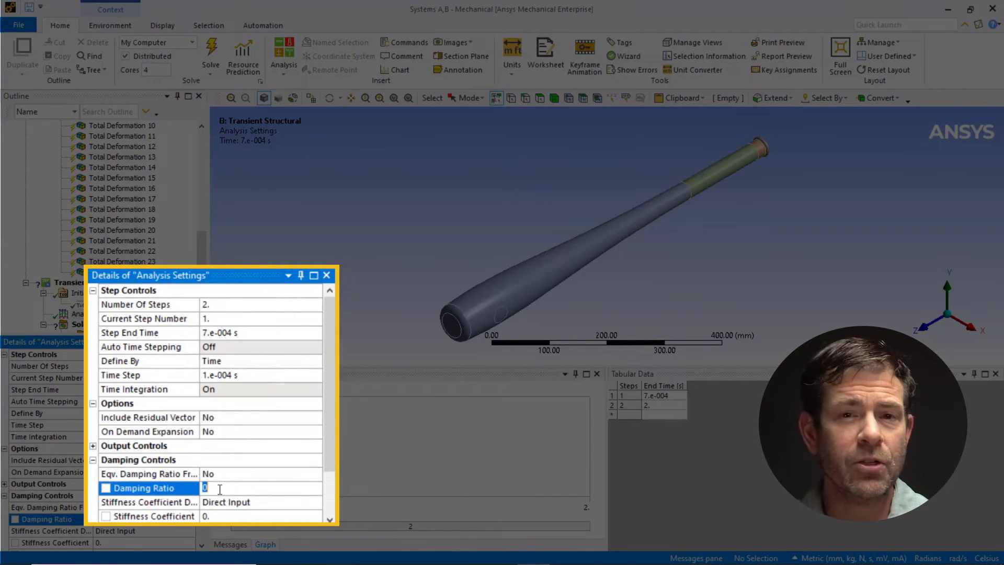
text(.02)
key(Return)
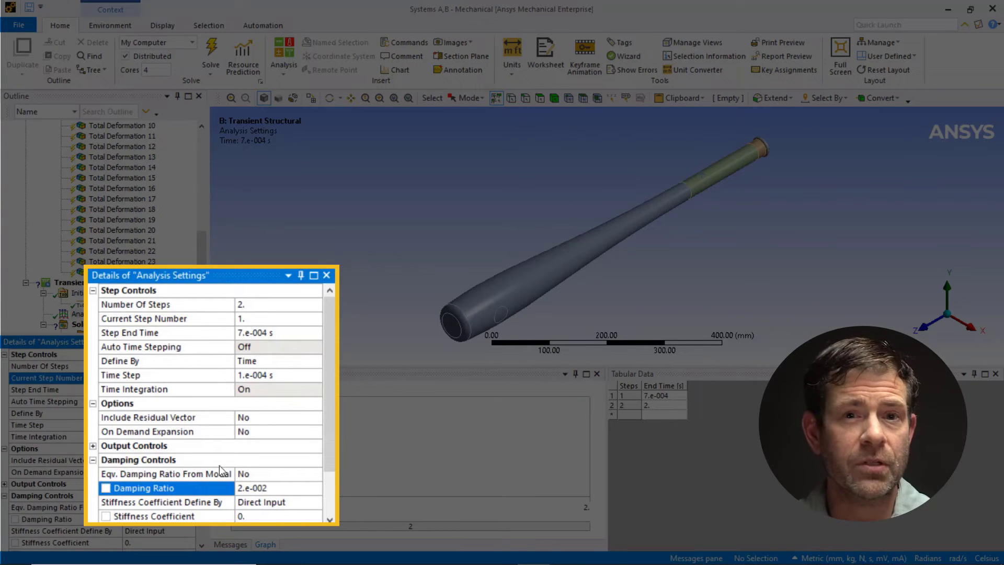
Step: Make step 2 the current step of the transient analysis and set its Step End Time to 0.05 s
click(258, 318)
text(2)
key(Return)
click(266, 332)
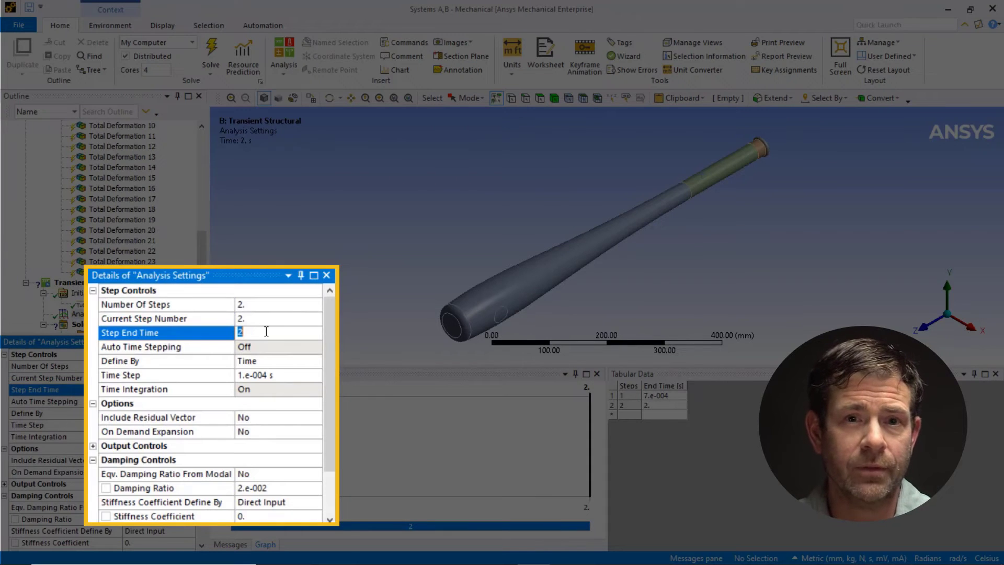
text(0.05)
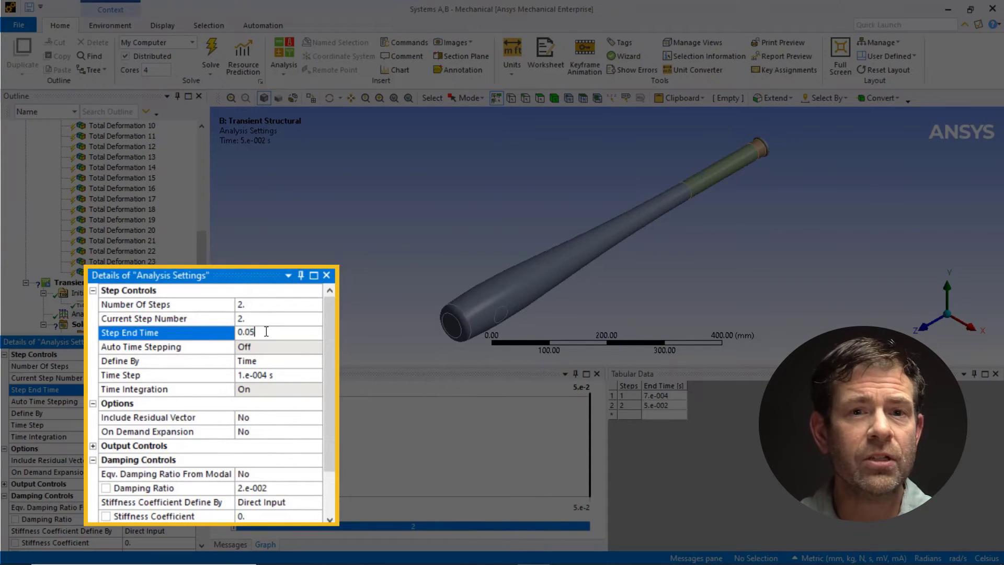
key(Return)
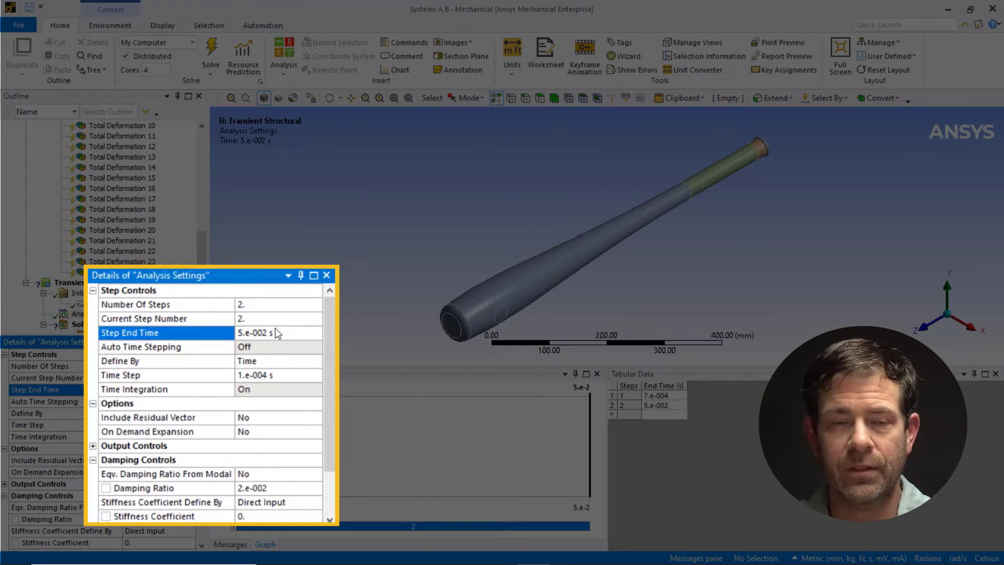
Step: Set Nodal Forces to Yes in the transient analysis's Output Controls
click(5, 484)
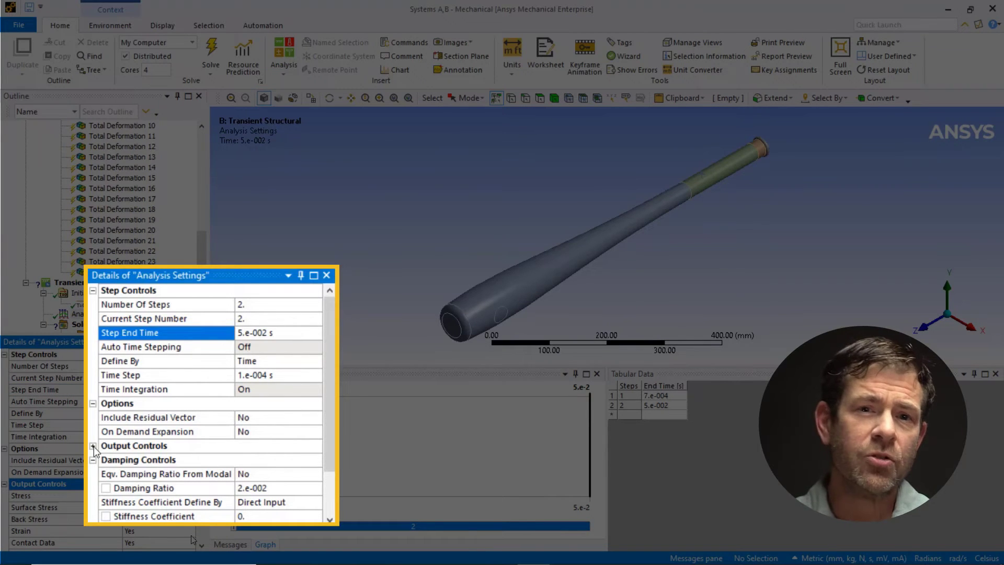
scroll(192, 539, down, 2)
click(187, 484)
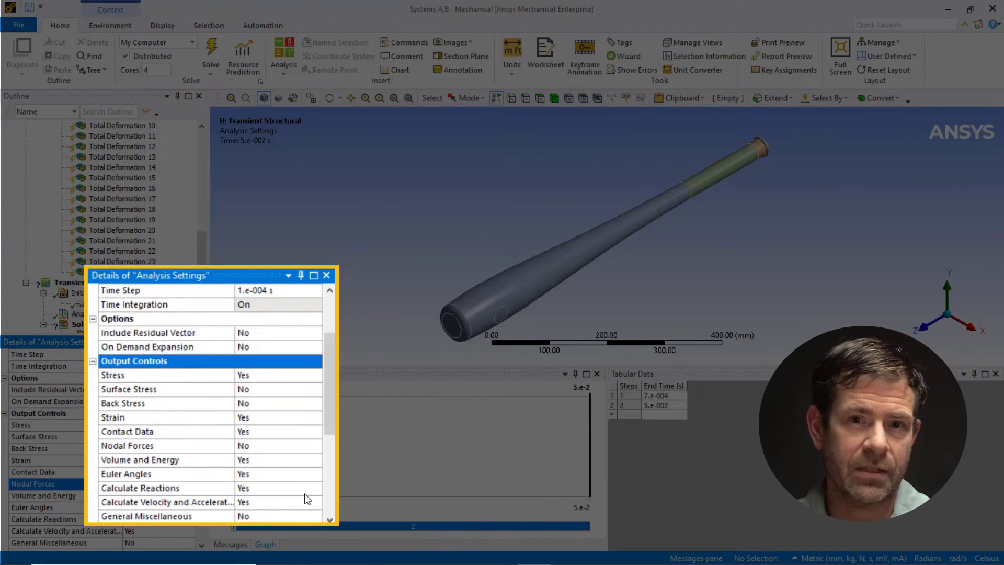
scroll(187, 483, up, 2)
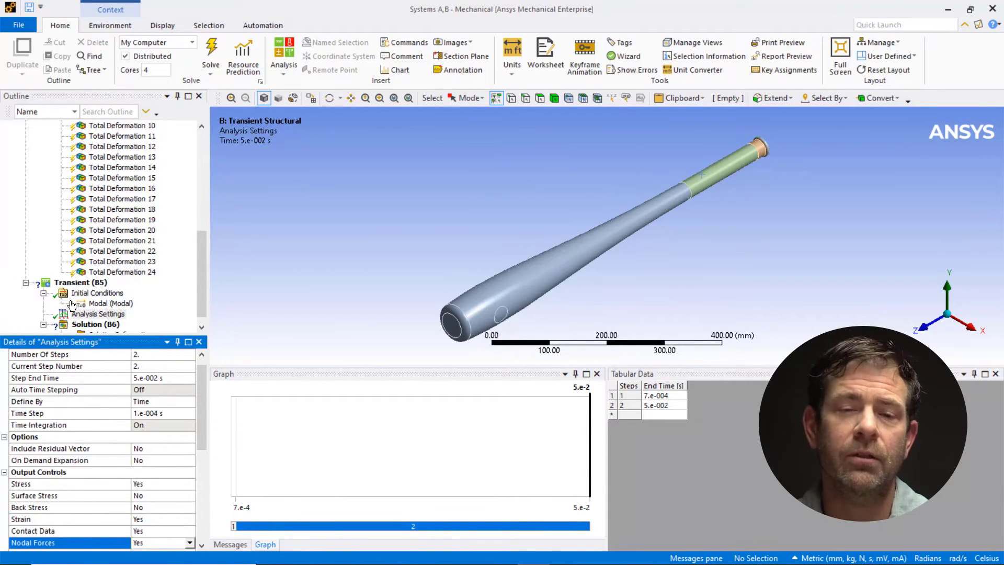
Step: Insert a Force load in the transient analysis and scope it to the small circular face near the bat's barrel end
right_click(76, 286)
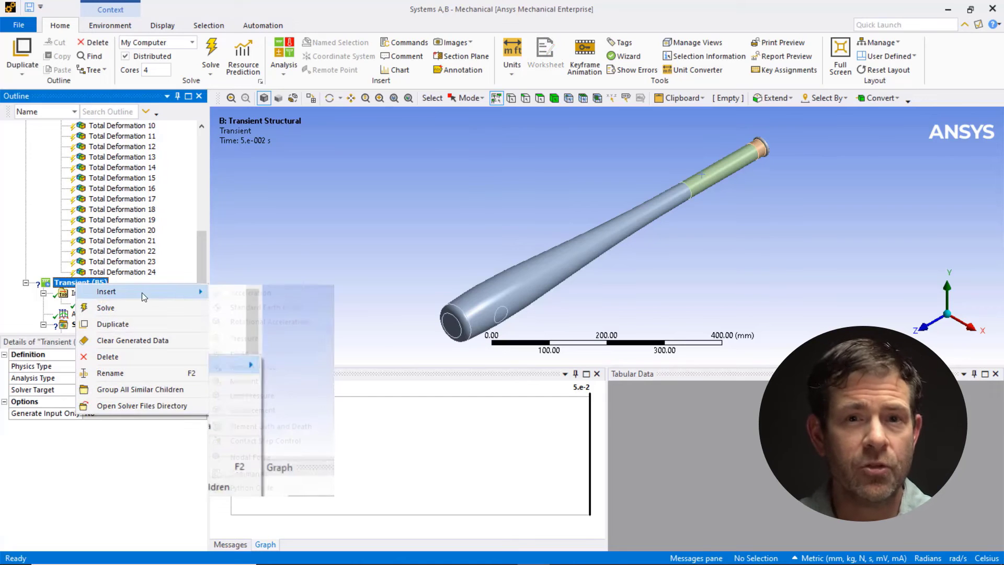
mouse_move(142, 292)
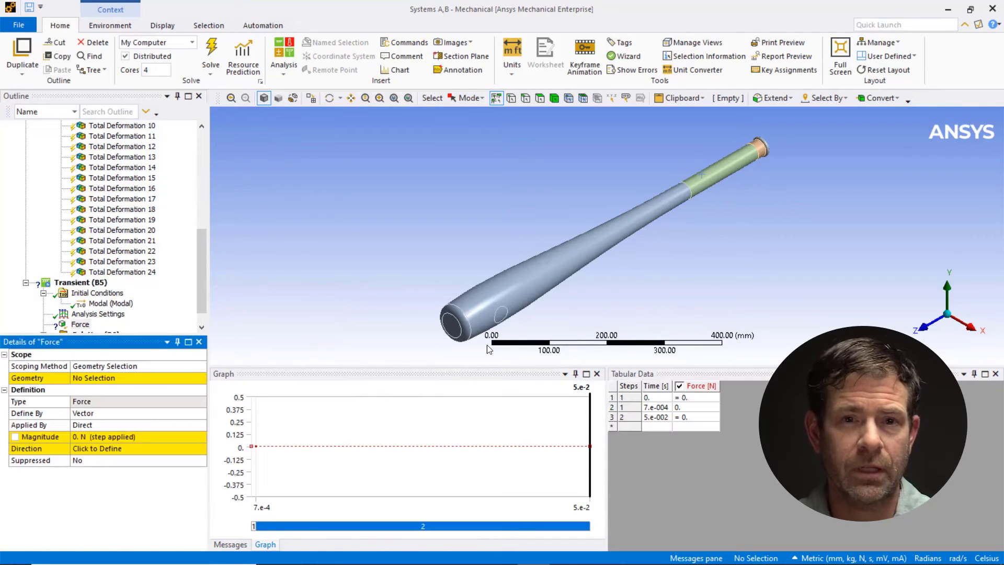
click(500, 312)
click(112, 377)
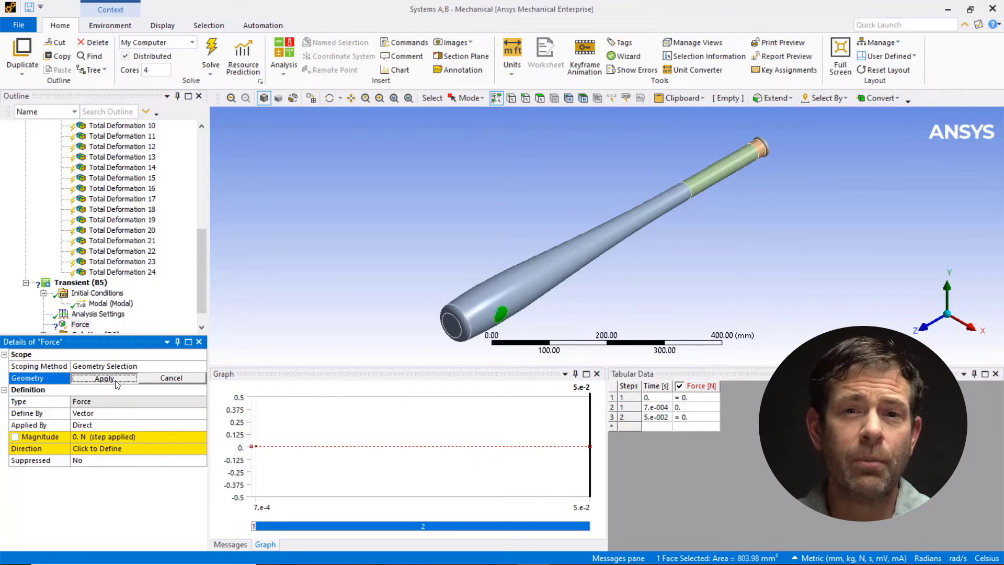
click(104, 377)
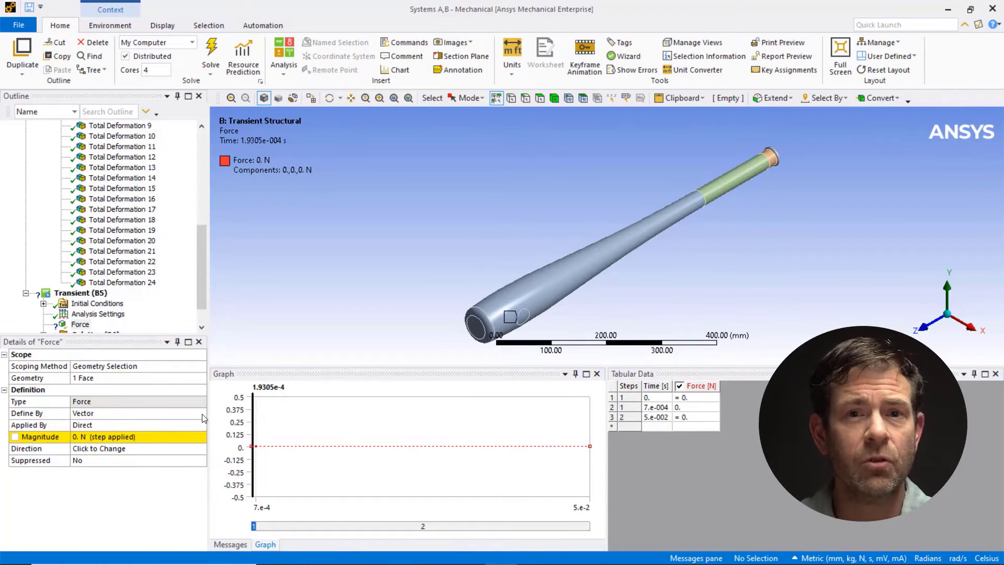
Step: Define the force by Components instead of by vector
click(202, 413)
click(202, 412)
click(201, 413)
click(202, 413)
click(202, 413)
click(191, 433)
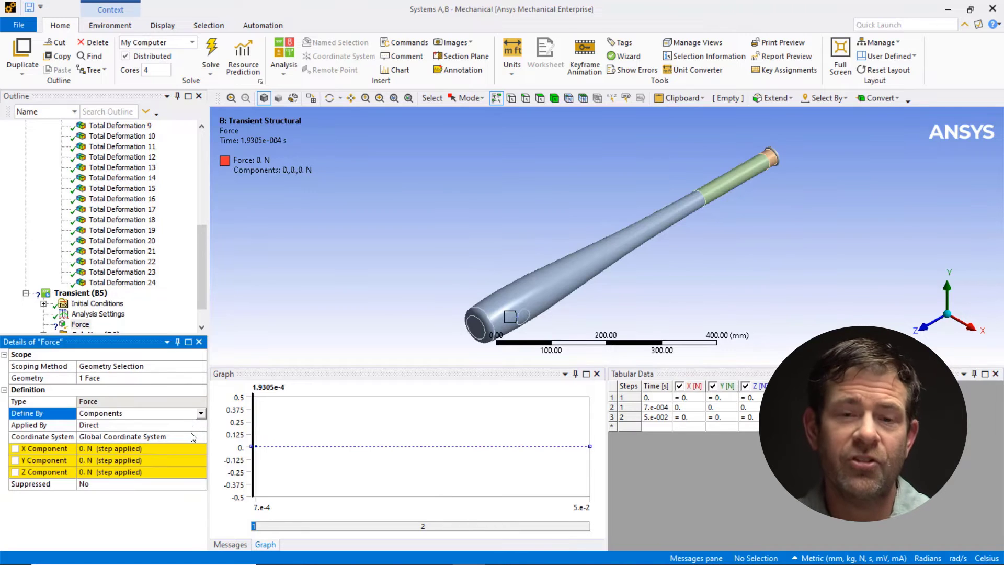
Step: Make the force's X Component a function of time, entering the expression for -5000·sin²(2πt/0.0014)
click(198, 449)
click(201, 448)
click(214, 516)
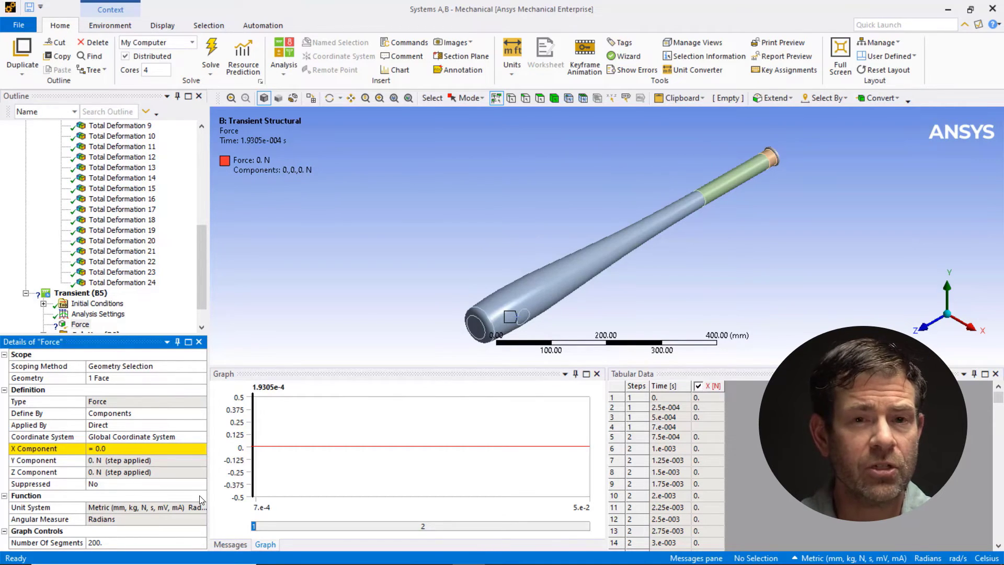
click(194, 447)
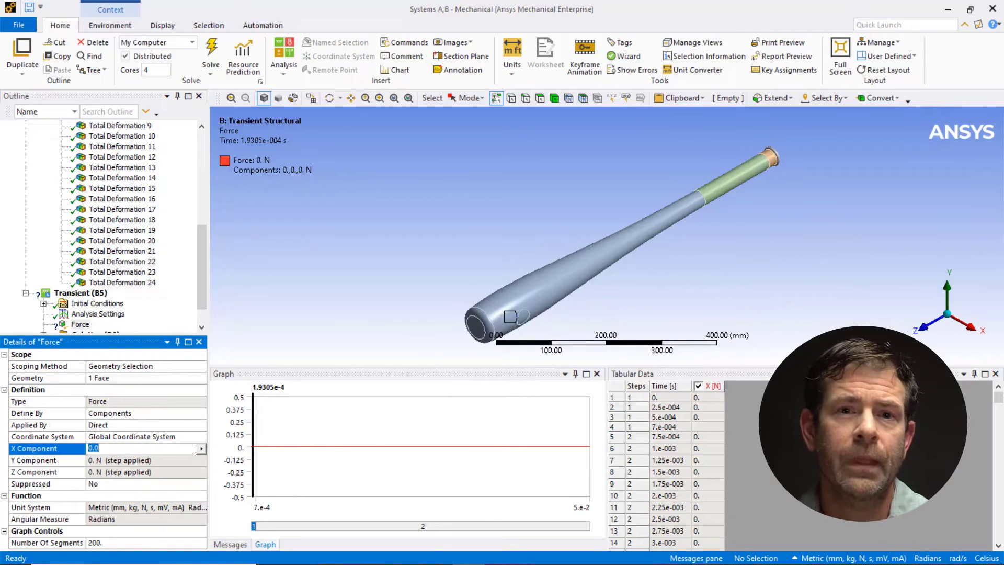
key(ctrl+v)
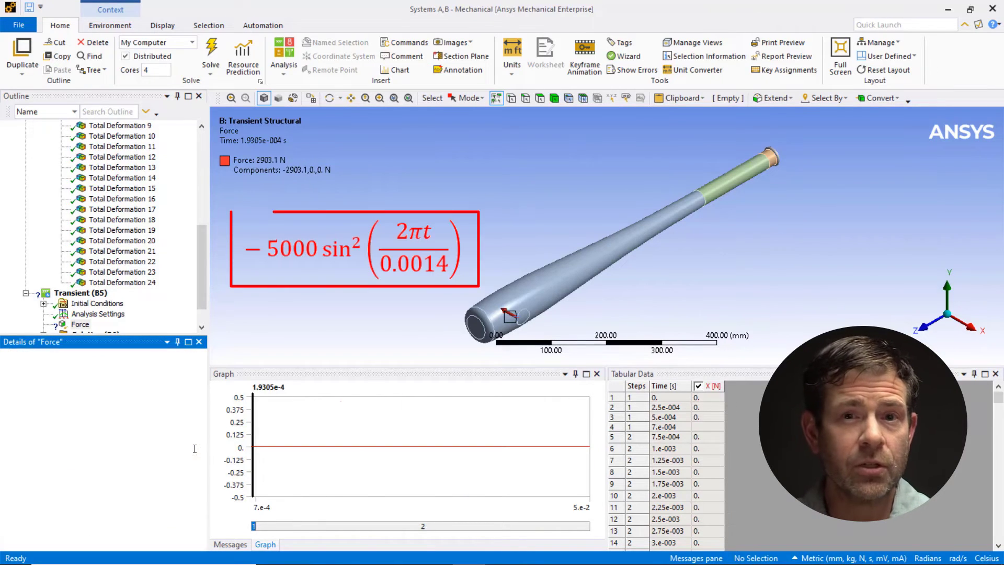
key(Return)
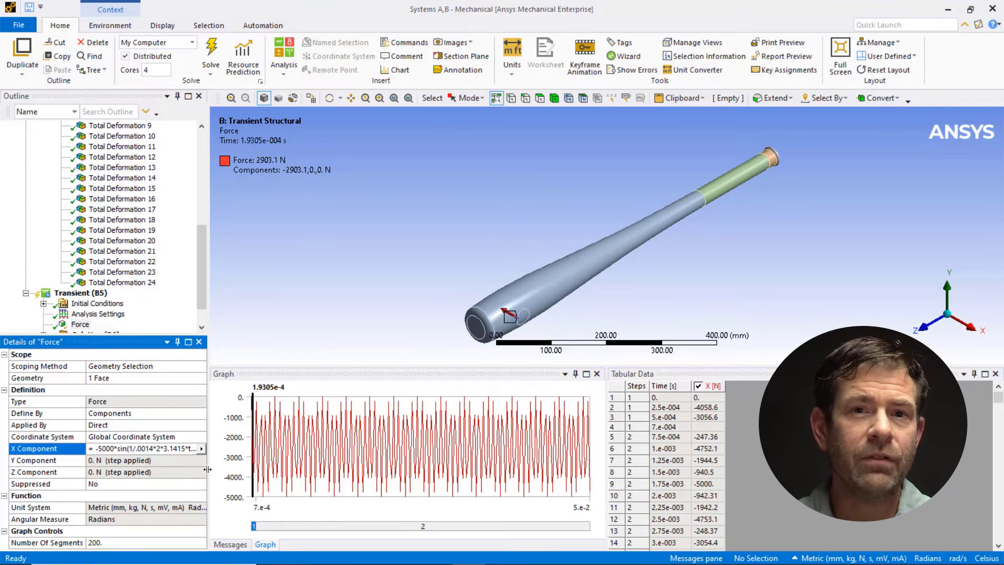
Step: Deactivate the force in load step 2
click(299, 526)
right_click(327, 493)
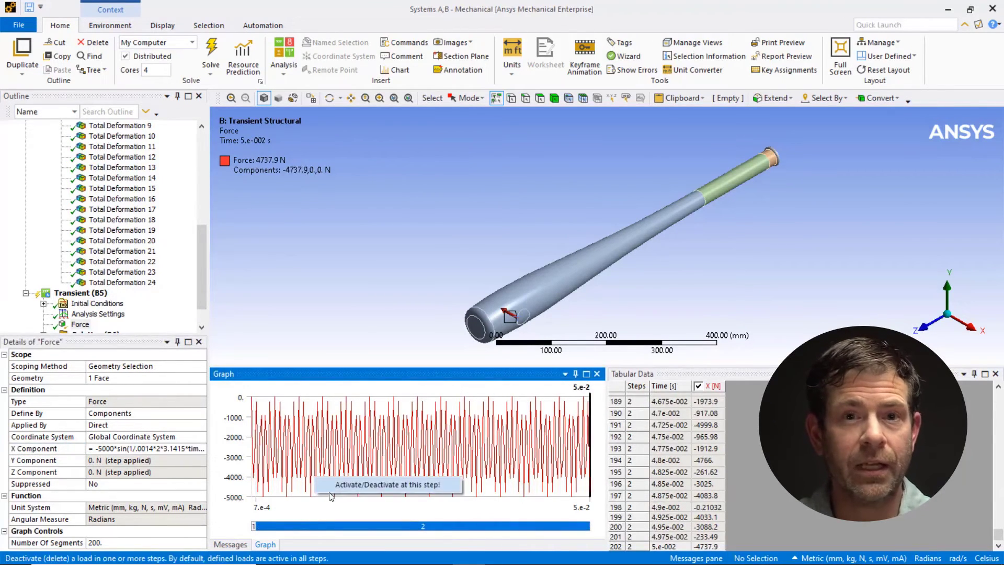
click(335, 485)
click(335, 491)
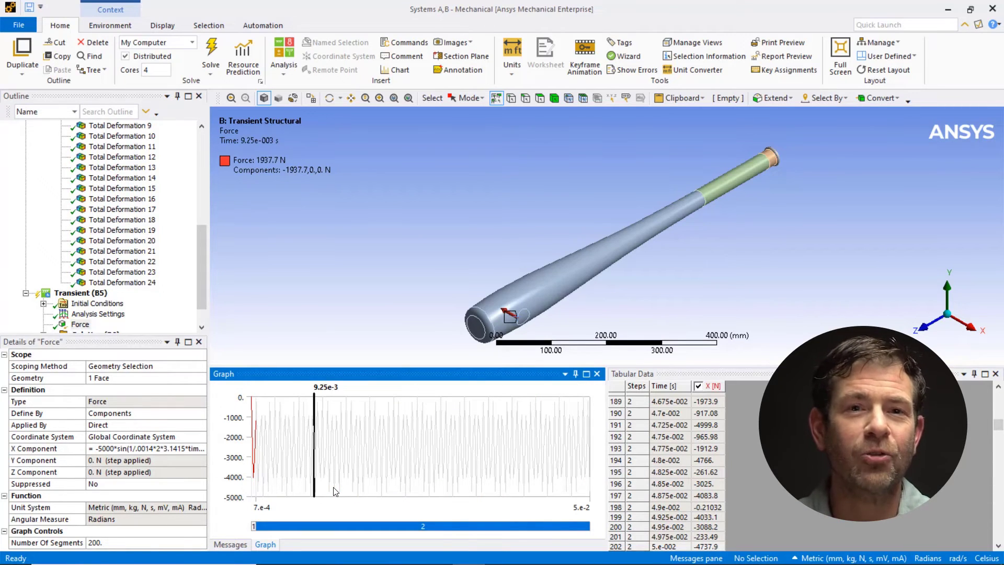
Step: Set the Number Of Segments for the force function's graph to 1200
click(144, 542)
text(1200)
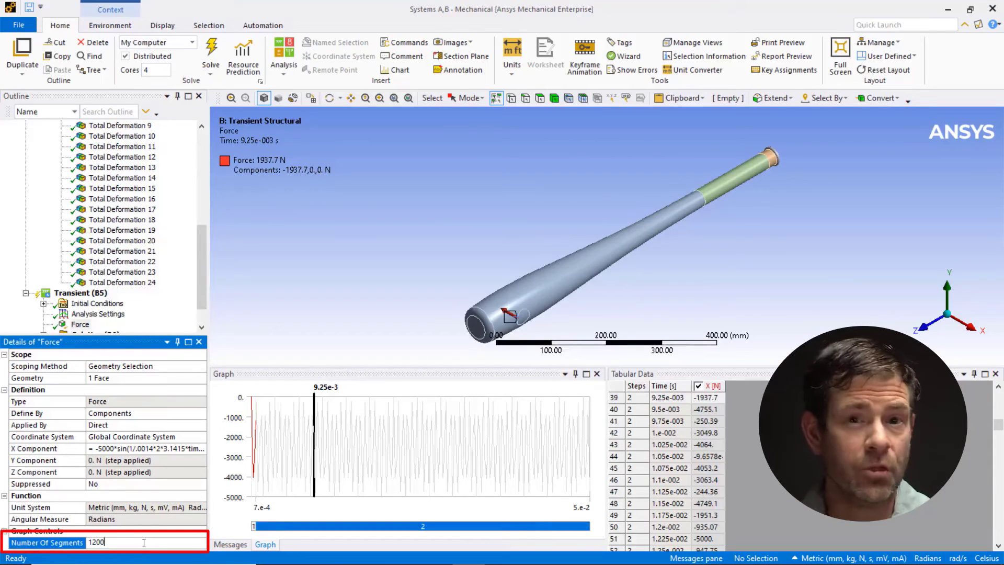
key(Return)
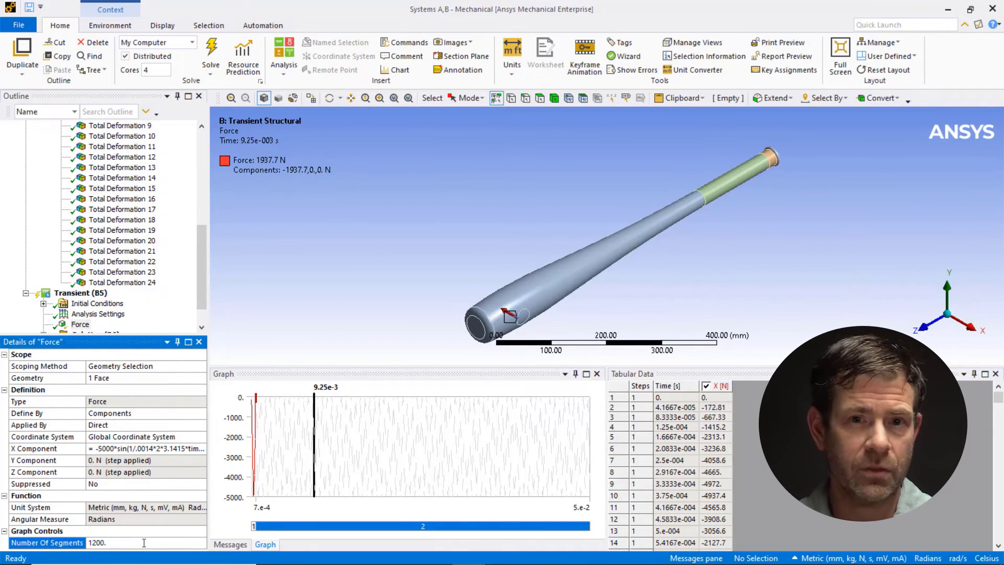
Step: Zoom the force graph to the time range of load step 1 to examine the impact pulse
click(254, 401)
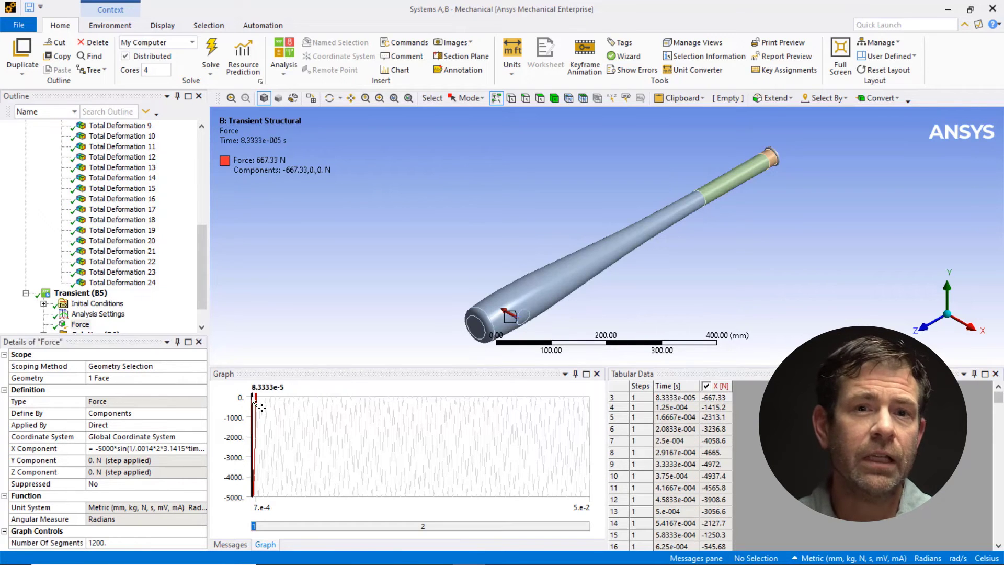
click(254, 402)
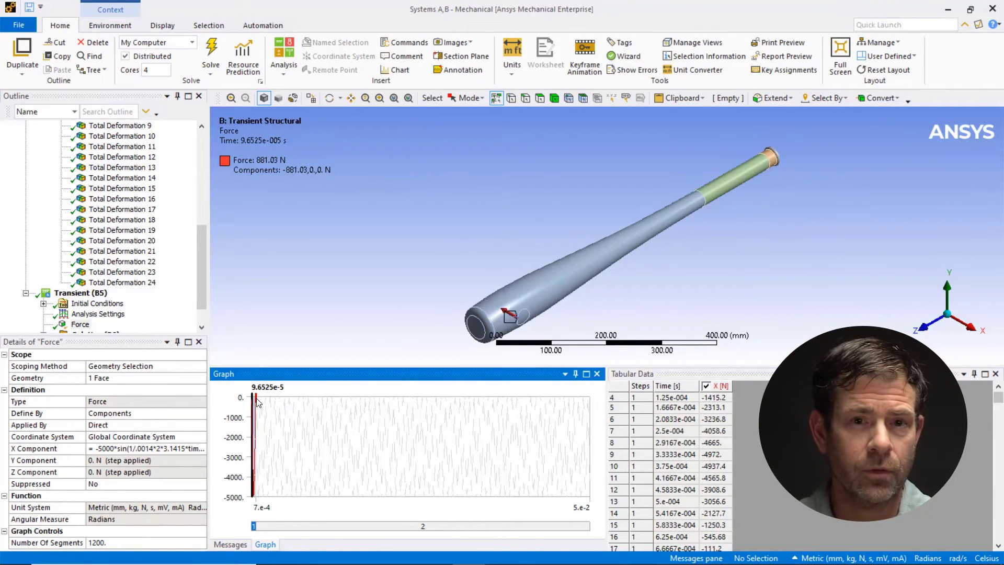
right_click(254, 401)
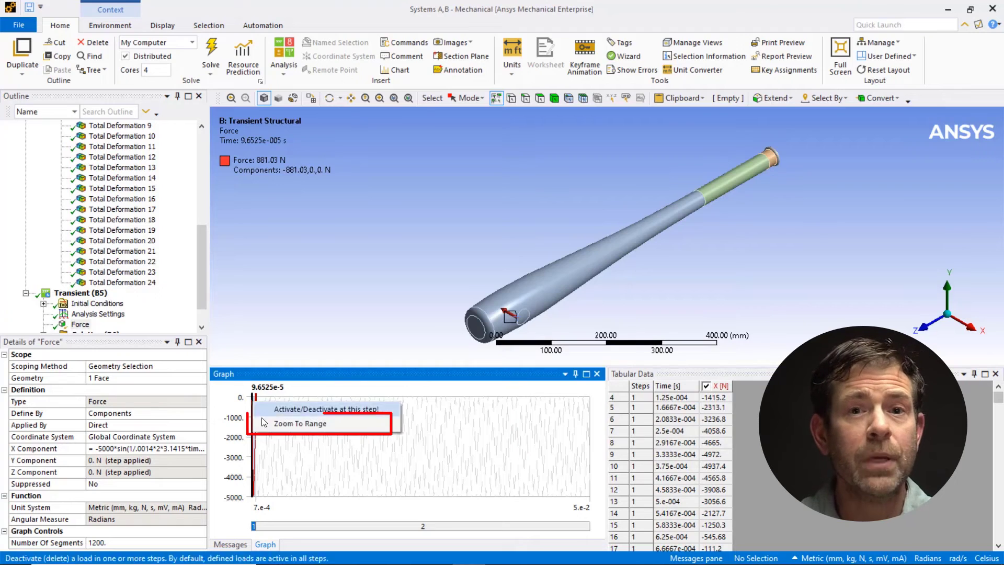
click(265, 425)
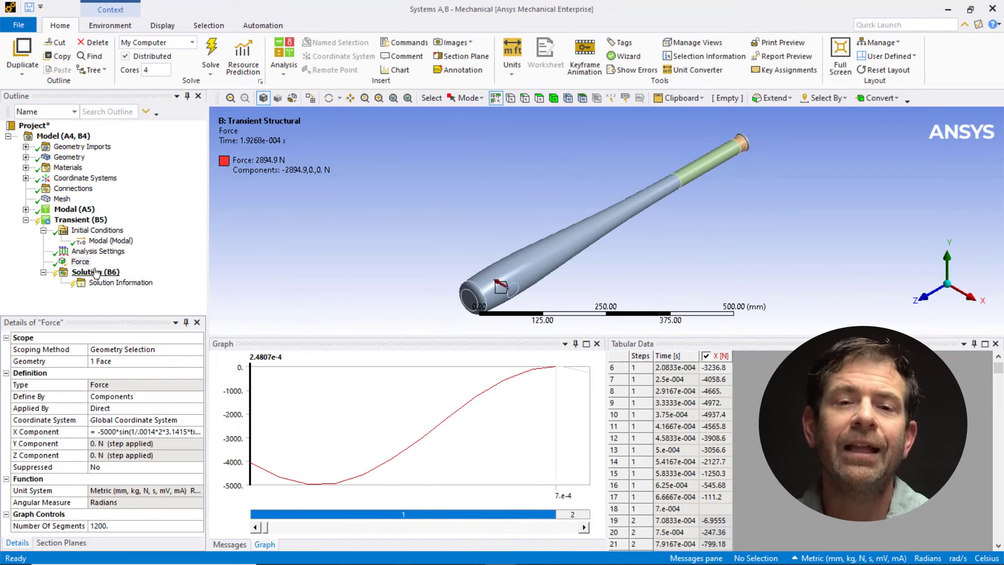
Step: Solve the transient analysis and add a Total Deformation result to its solution
right_click(95, 272)
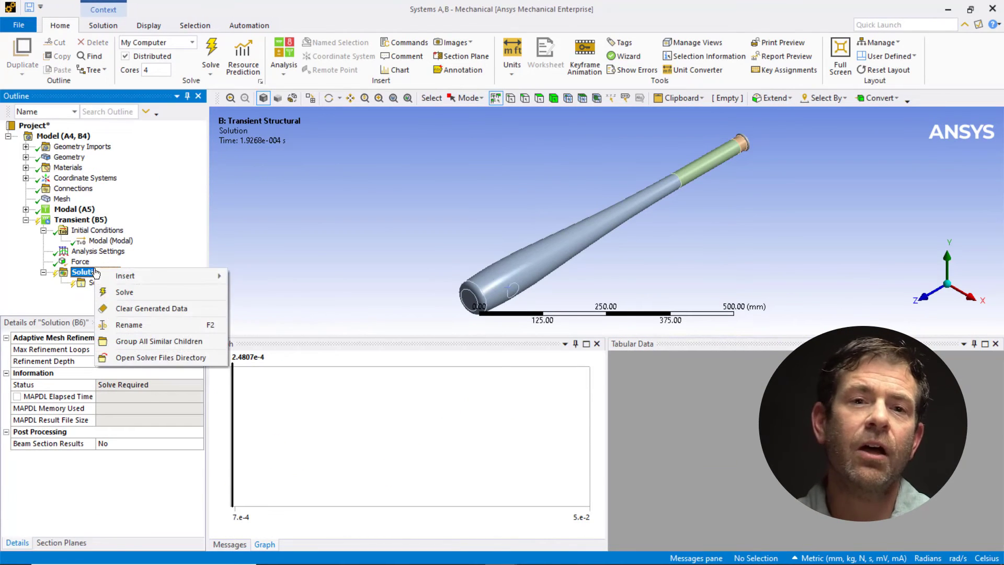
click(112, 294)
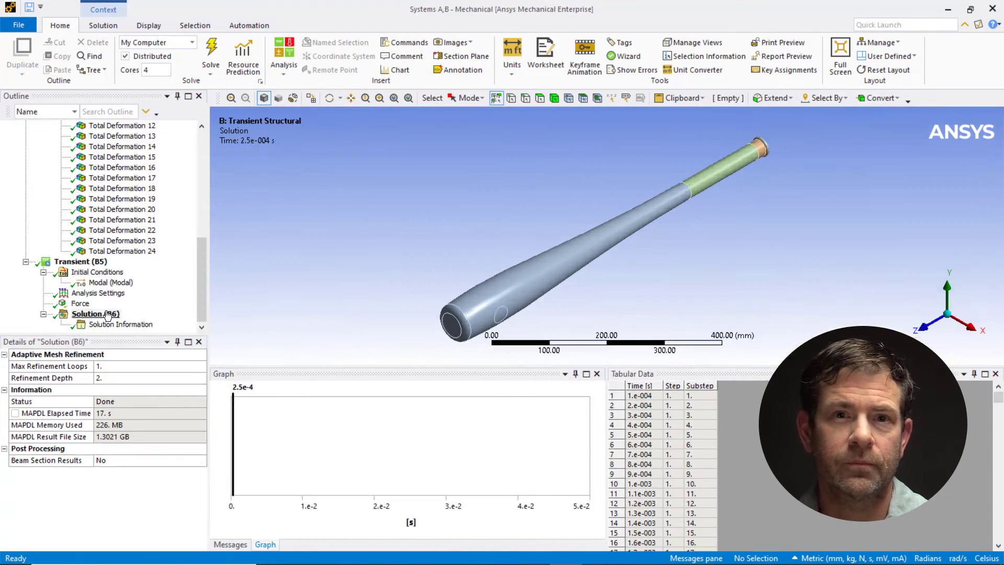
right_click(104, 313)
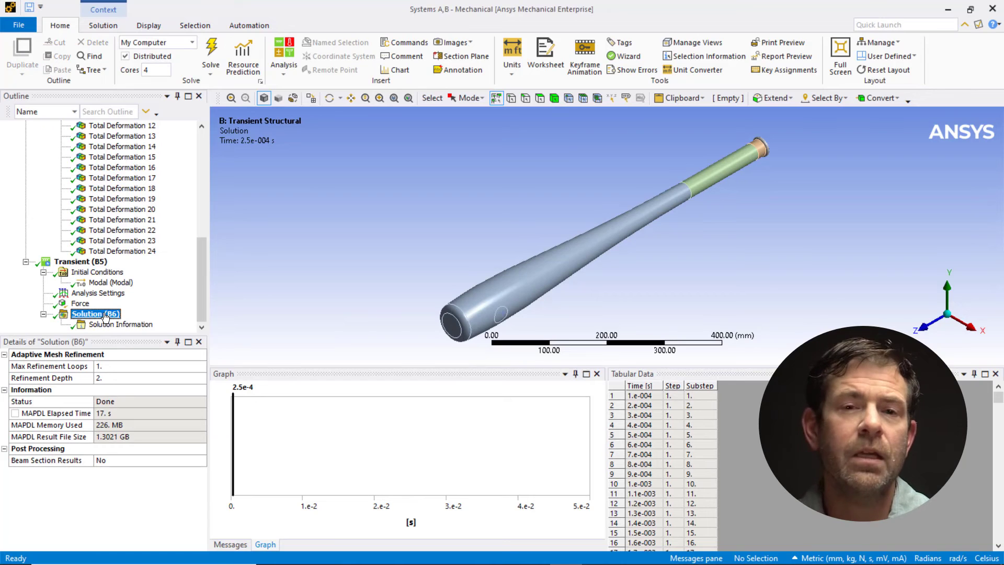
mouse_move(214, 322)
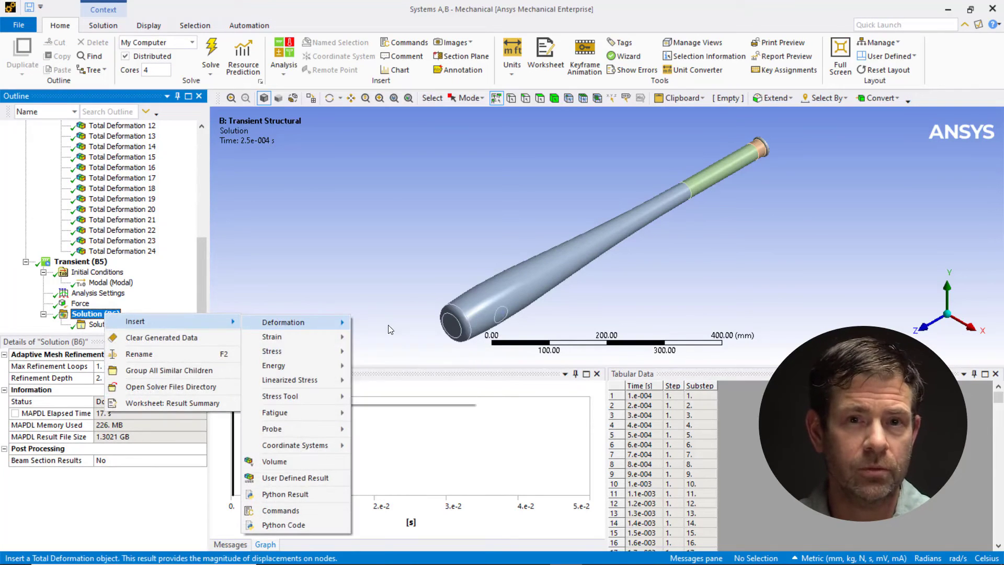
click(374, 322)
Step: Evaluate the transient results and display the Total Deformation contours
right_click(97, 309)
click(142, 322)
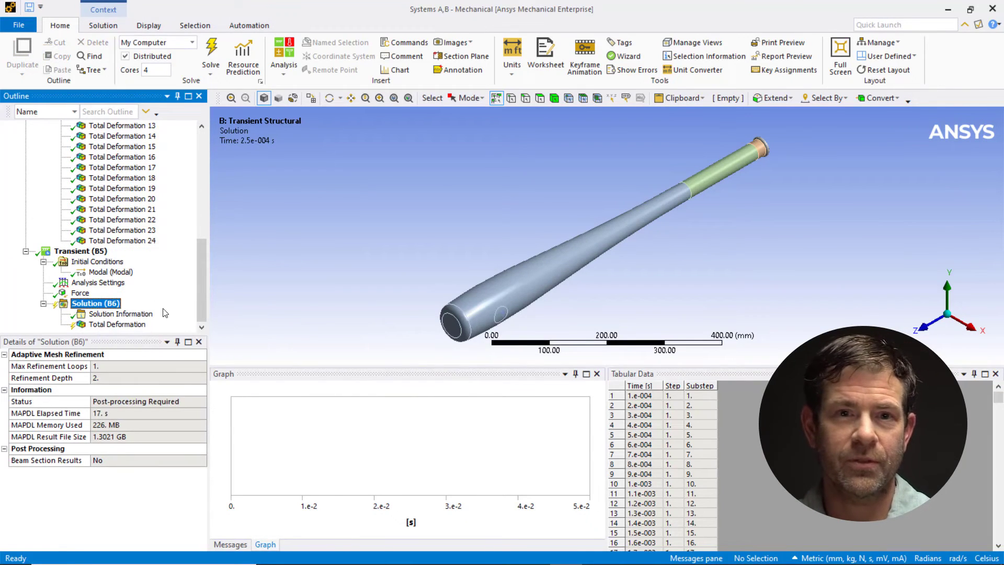
click(117, 324)
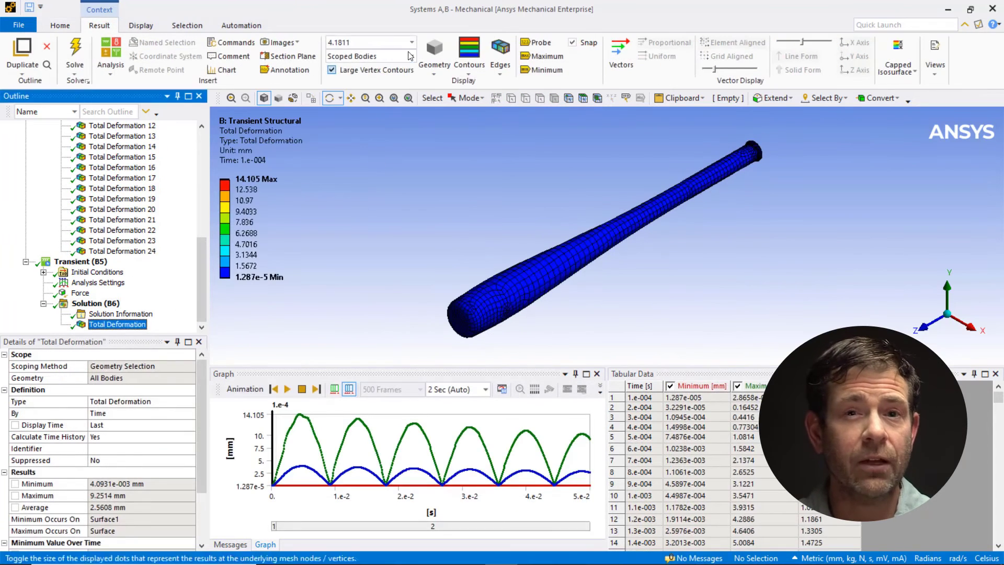
Step: Set the deformation display scale to 4.2 (Auto Scale) and base the animation on the result sets
click(412, 43)
click(391, 78)
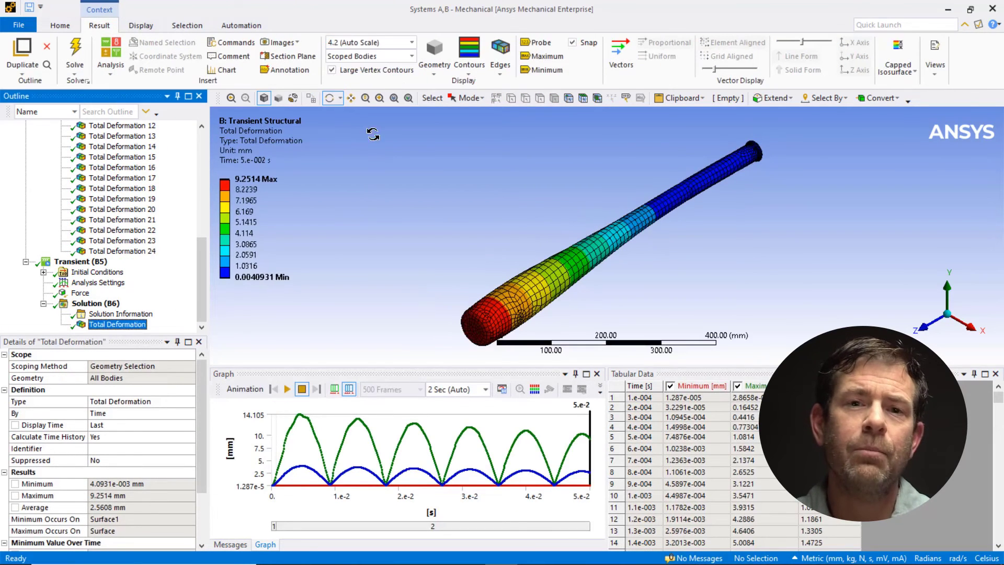
click(349, 388)
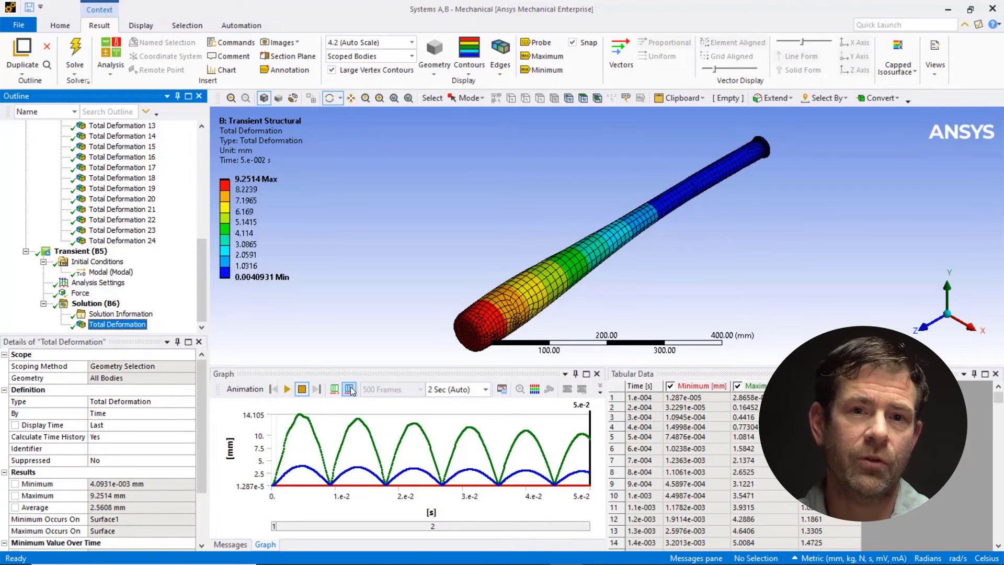
Step: Play the Total Deformation animation of the bat through the transient response, and pause it
click(287, 389)
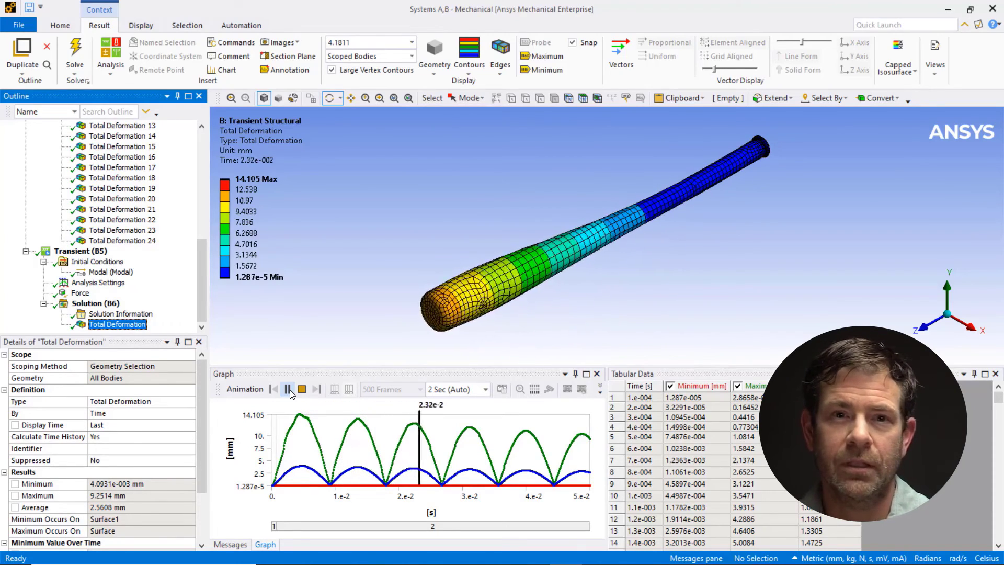
click(287, 389)
Step: Add an Equivalent (von-Mises) stress result to the transient solution, evaluate it and display its contours
right_click(95, 303)
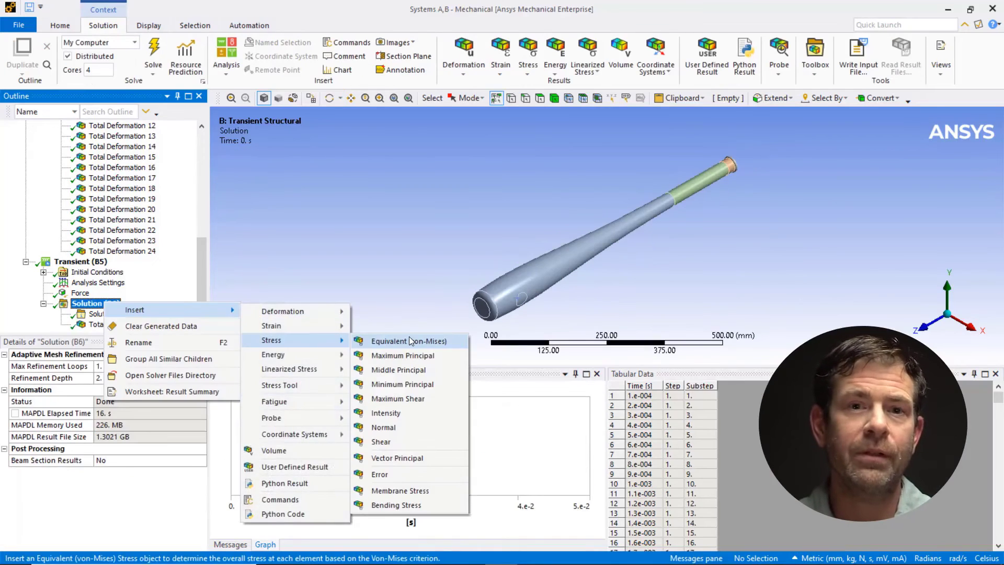
click(411, 341)
click(110, 295)
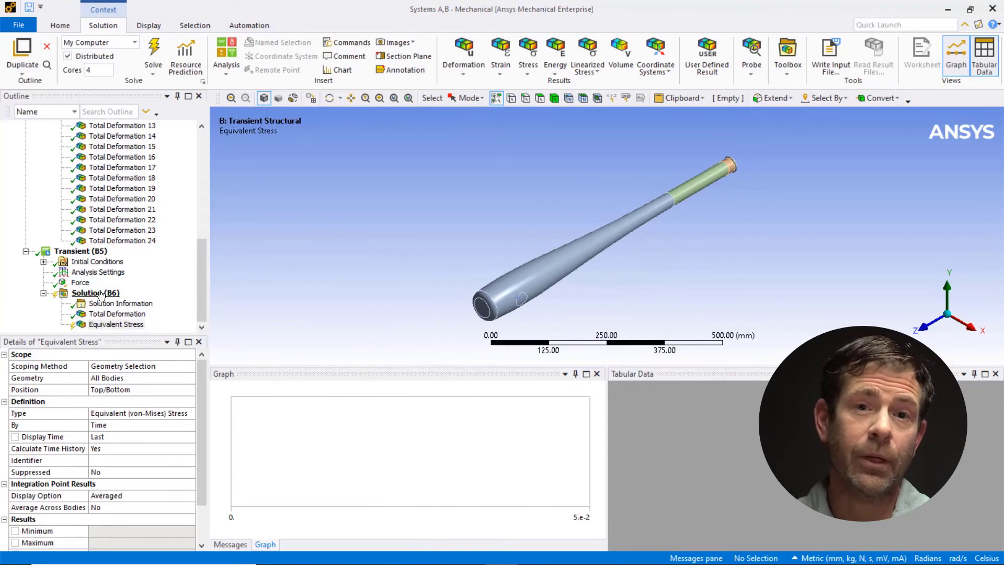
right_click(110, 295)
click(140, 321)
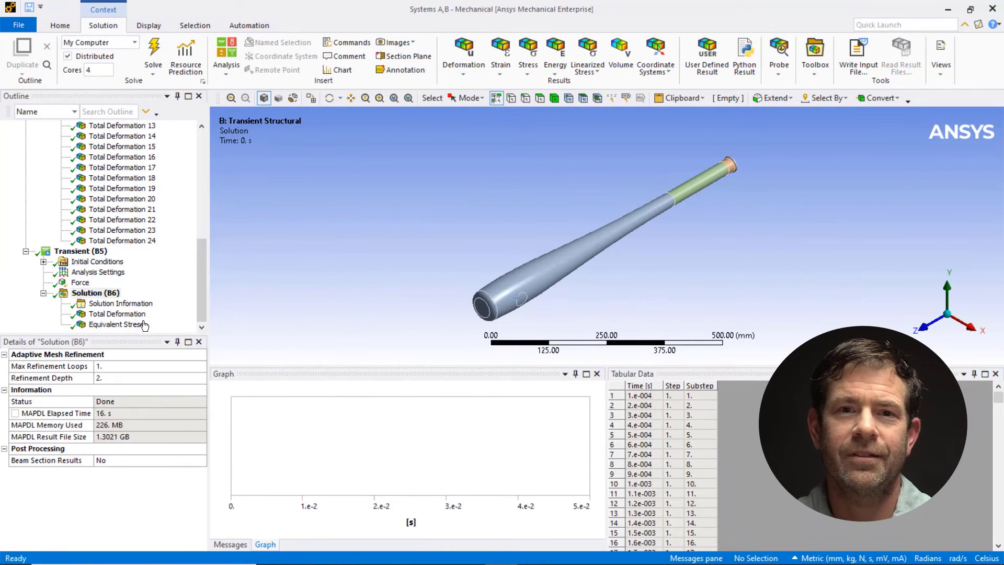
click(130, 328)
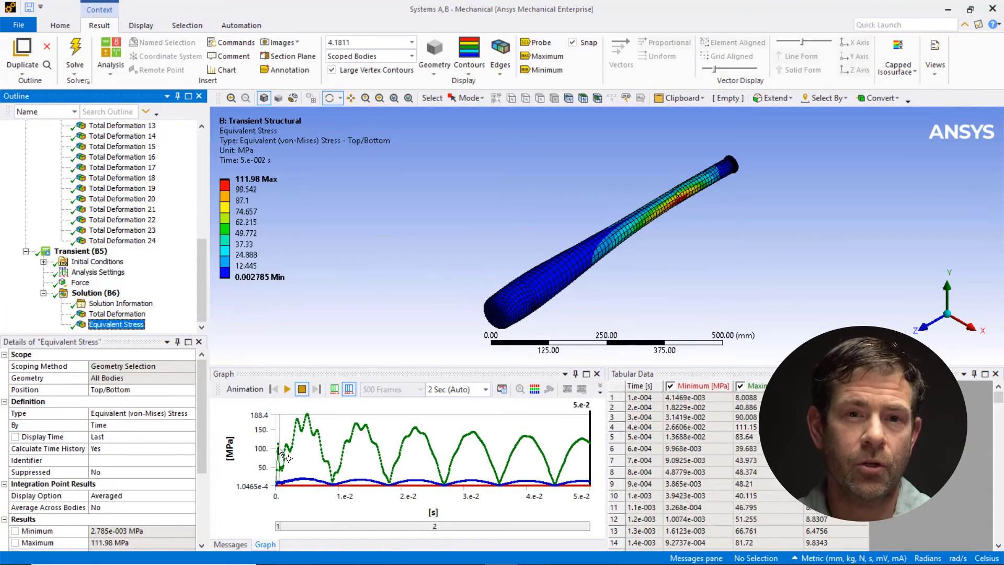
Step: Zoom the equivalent stress graph to about the first 8e-3 s to examine the stress response around the impact
drag(277, 454, 330, 456)
right_click(312, 457)
click(335, 491)
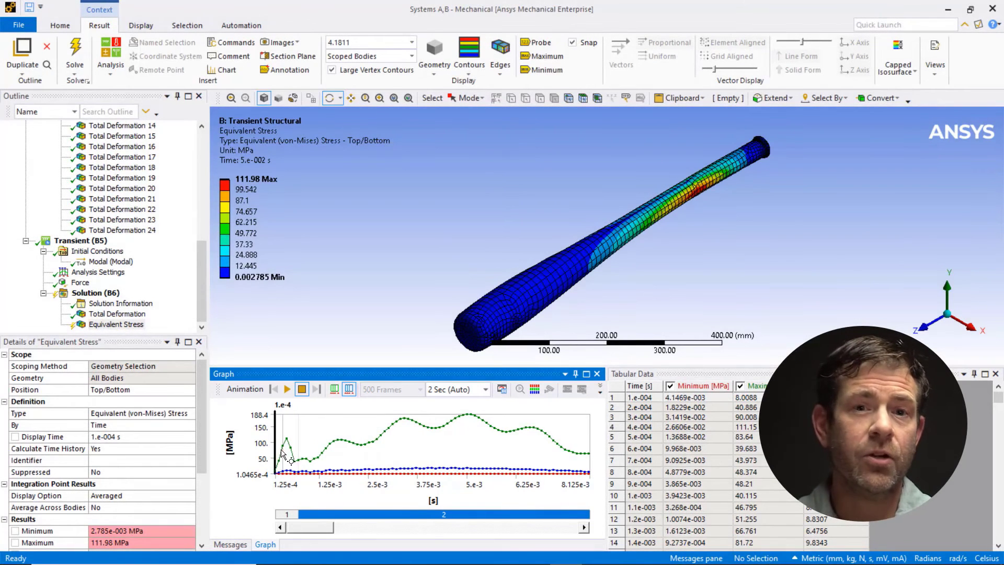
Step: Select the time range from about 2.6e-4 s to 7e-3 s on the stress graph and play the equivalent stress animation, pausing it
drag(282, 451, 551, 453)
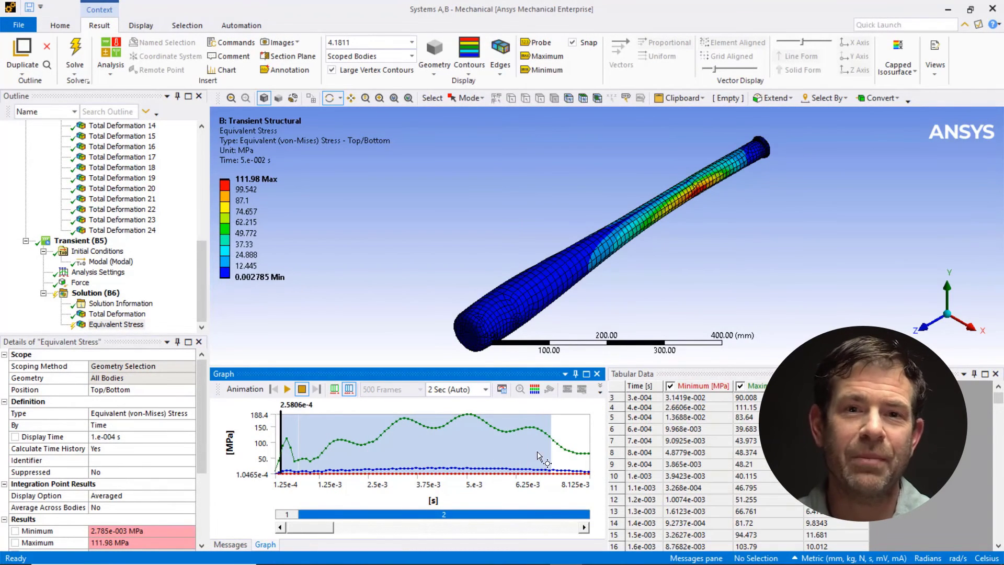
click(287, 389)
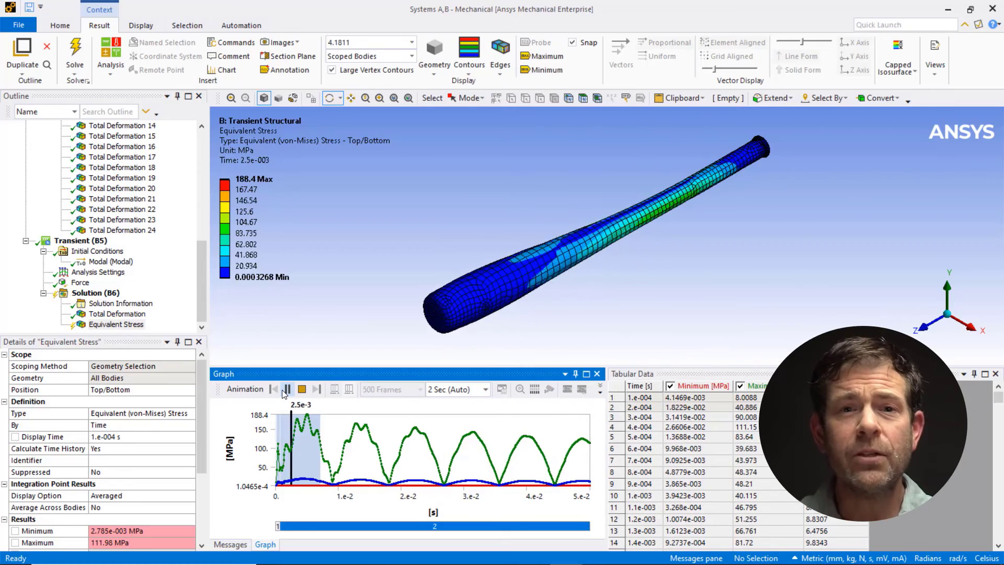
click(287, 388)
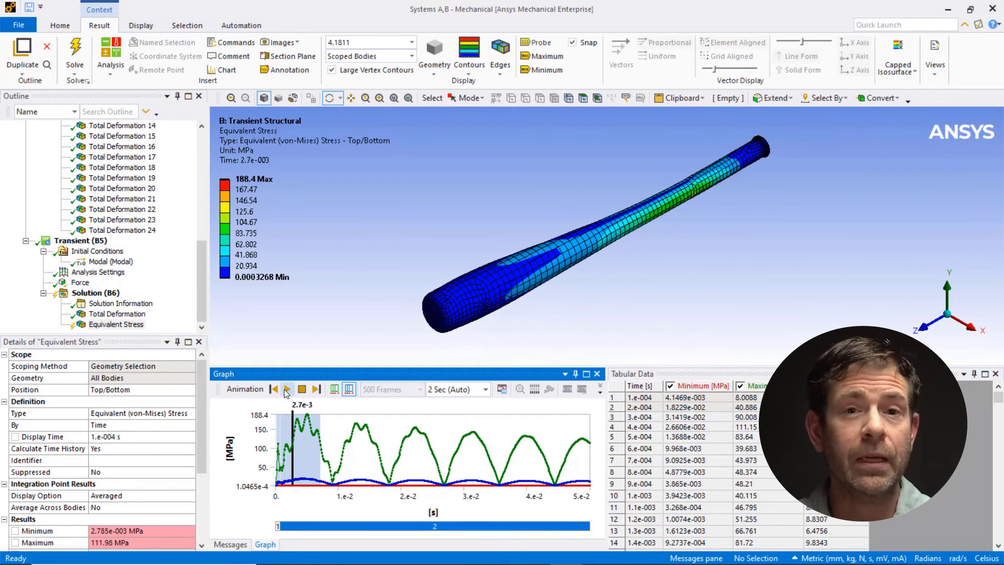
Step: Add a Force Reaction probe to the transient solution, scoped to the Remote Displacement boundary condition with X Axis as the result selection
click(96, 292)
right_click(107, 295)
mouse_move(214, 309)
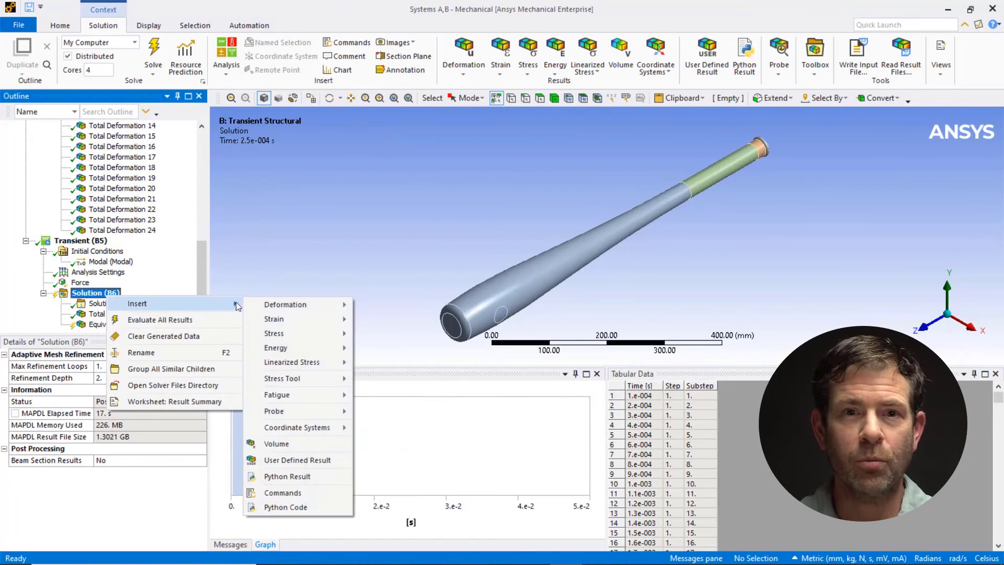
mouse_move(335, 411)
click(381, 478)
click(172, 389)
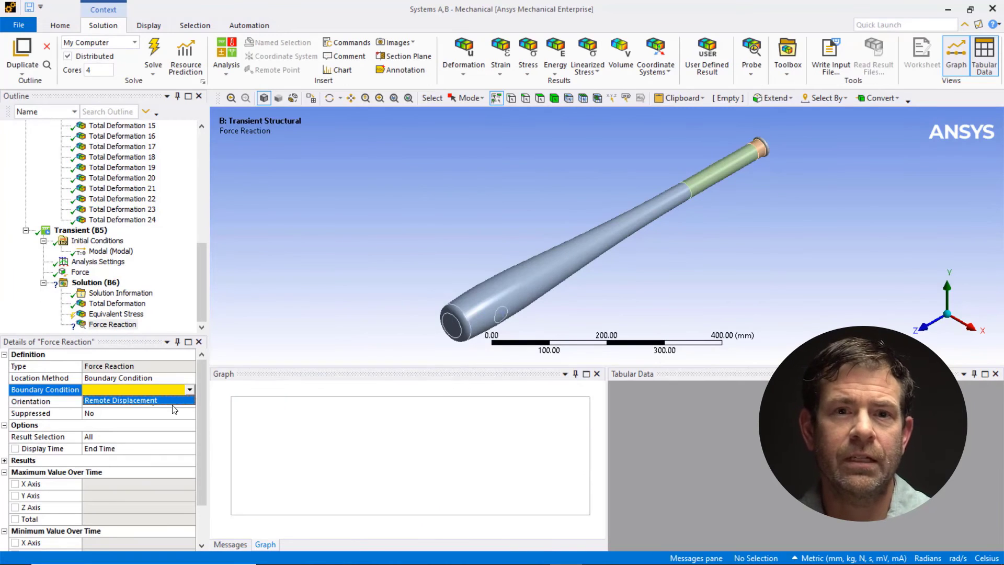
click(156, 400)
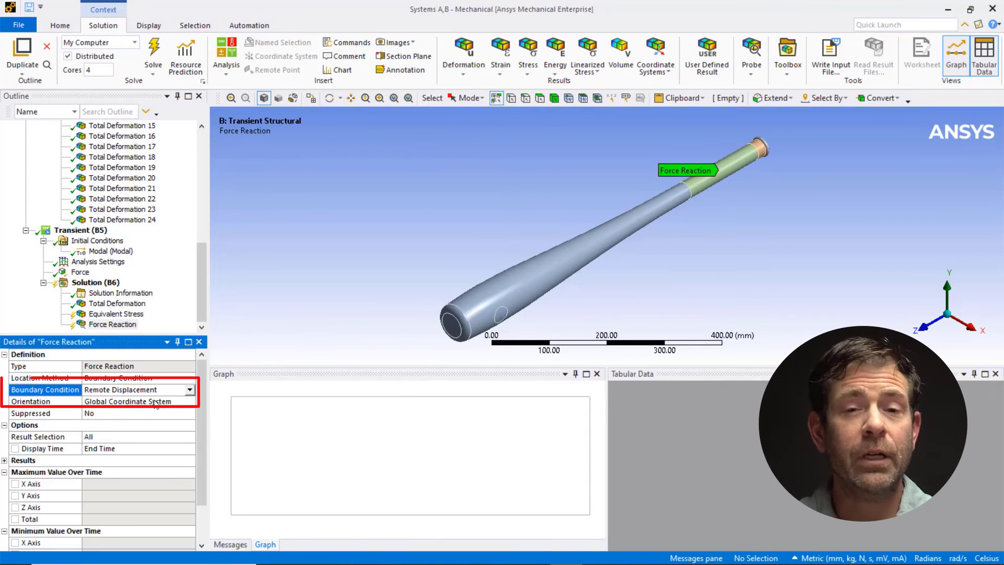
click(178, 437)
click(151, 458)
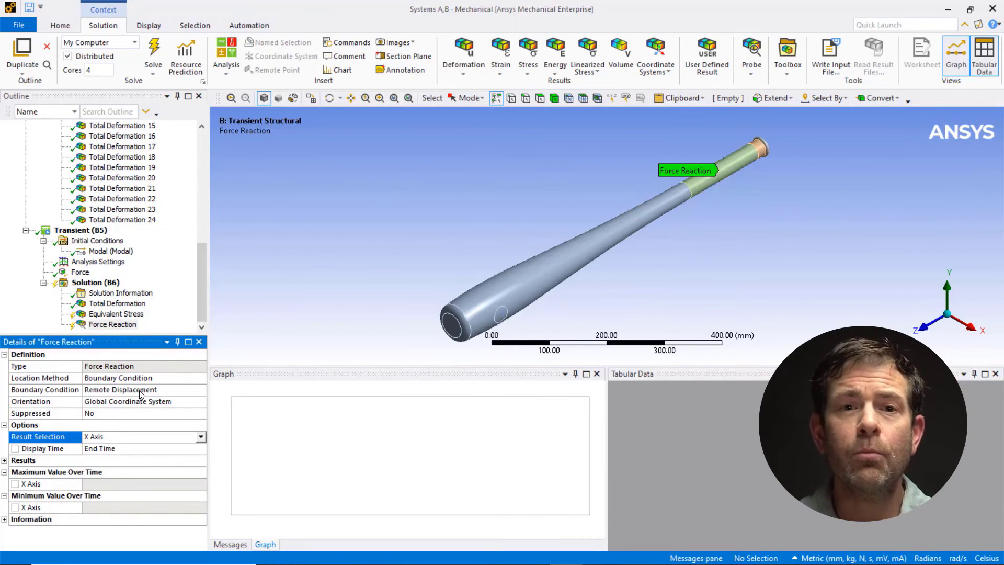
Step: Add a Moment Reaction probe to the transient solution, scoped to the Remote Displacement boundary condition with Y Axis as the result selection
click(93, 282)
right_click(102, 281)
mouse_move(334, 392)
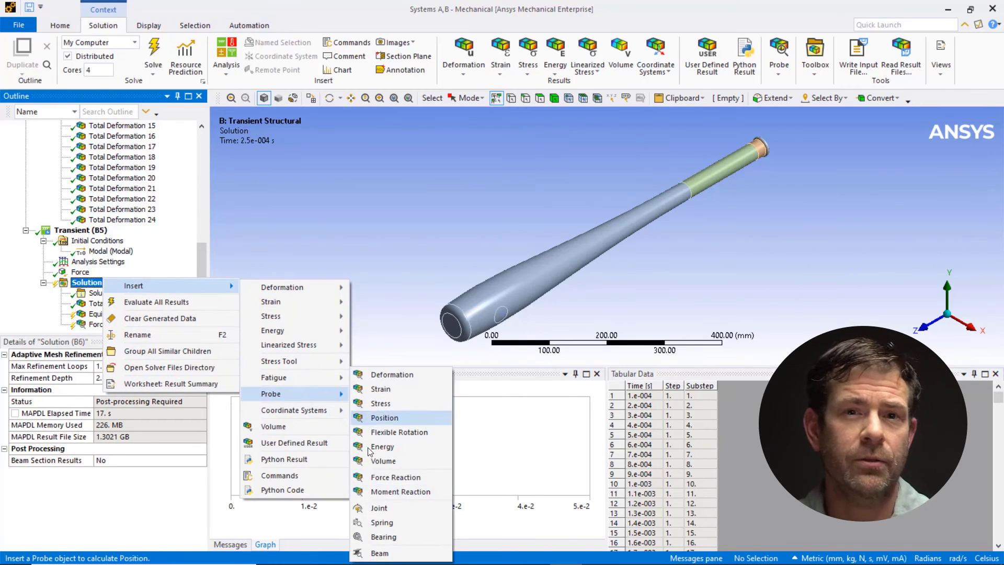
click(368, 494)
click(175, 400)
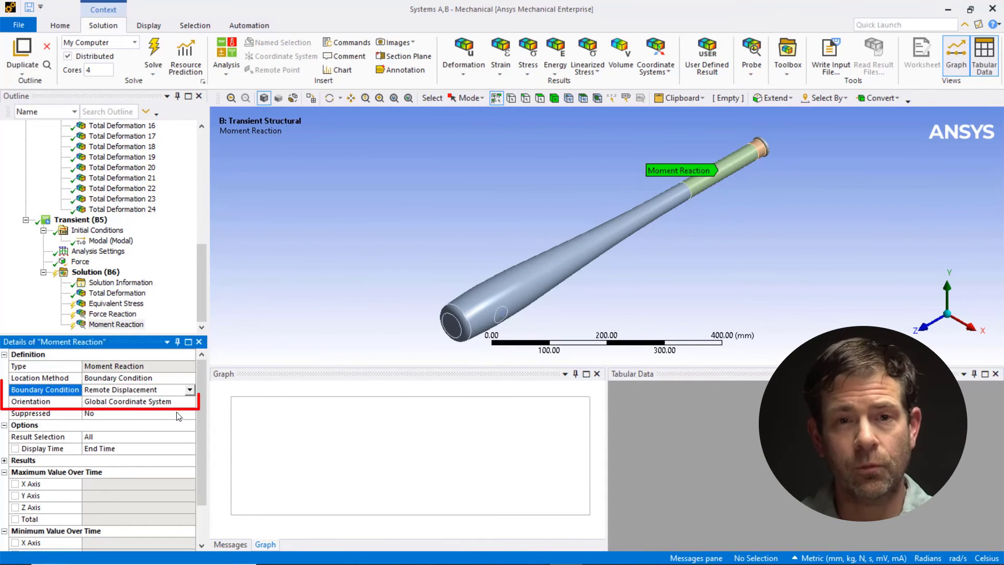
click(183, 438)
click(193, 440)
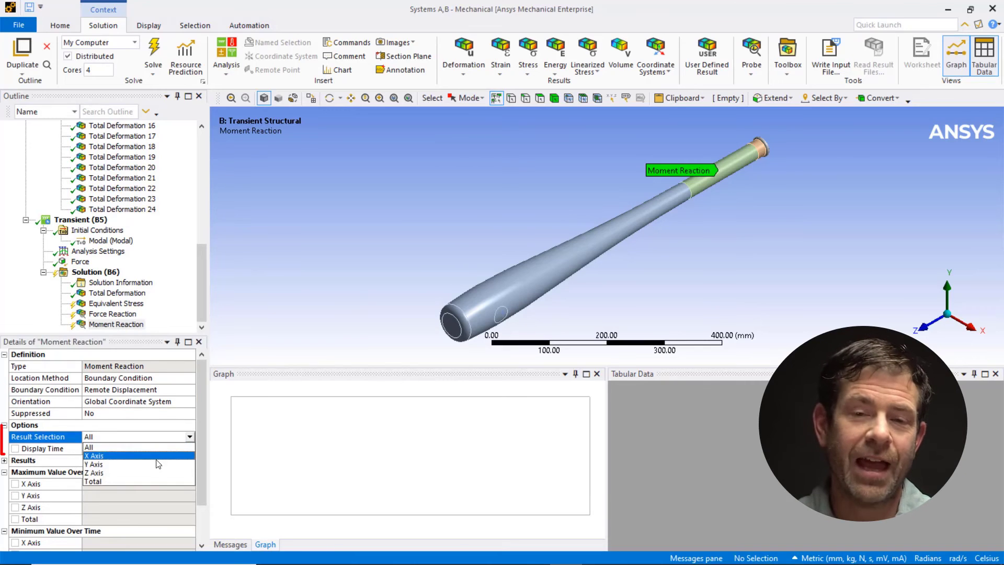
click(158, 462)
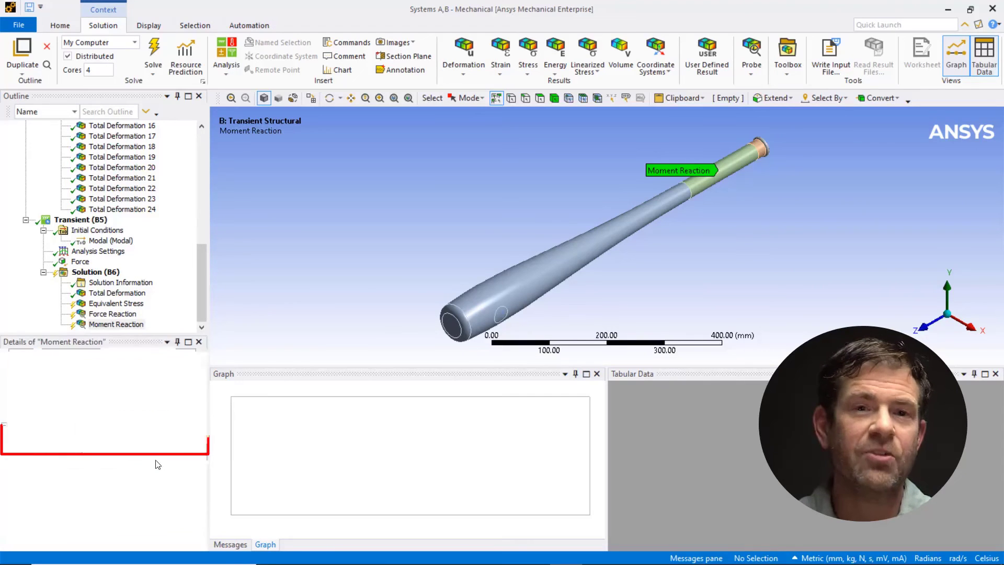
Step: Evaluate all results of the transient solution, including the force and moment reaction probes
click(97, 272)
right_click(99, 274)
click(152, 298)
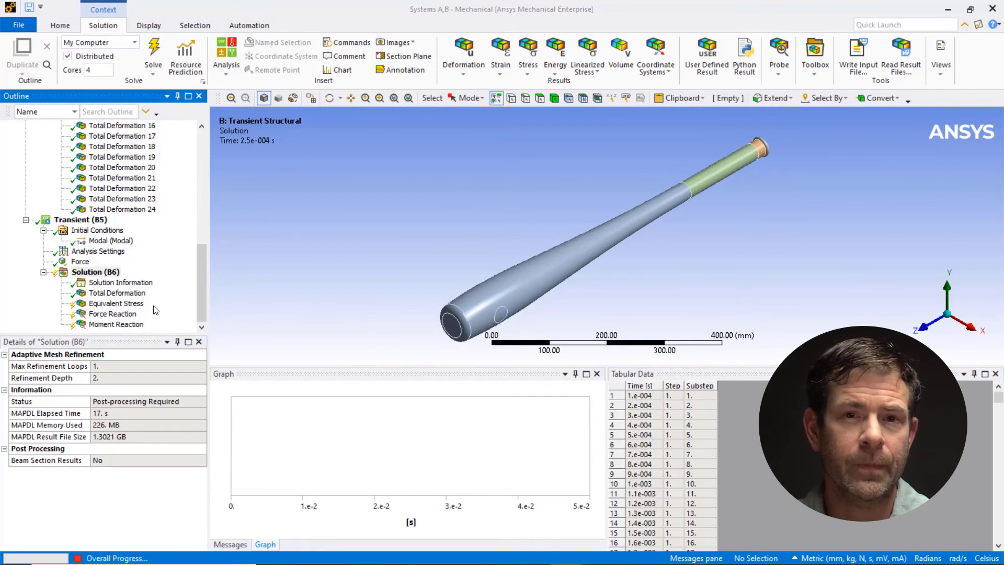
Step: Display and animate the Force Reaction and Moment Reaction probe results to examine the reactions at the bat's handle over time
click(112, 314)
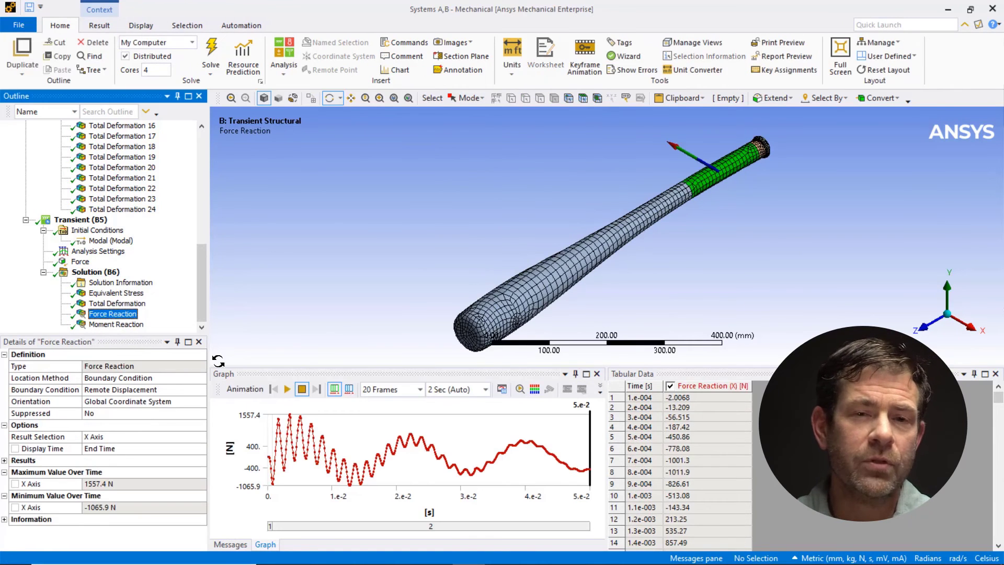
click(288, 389)
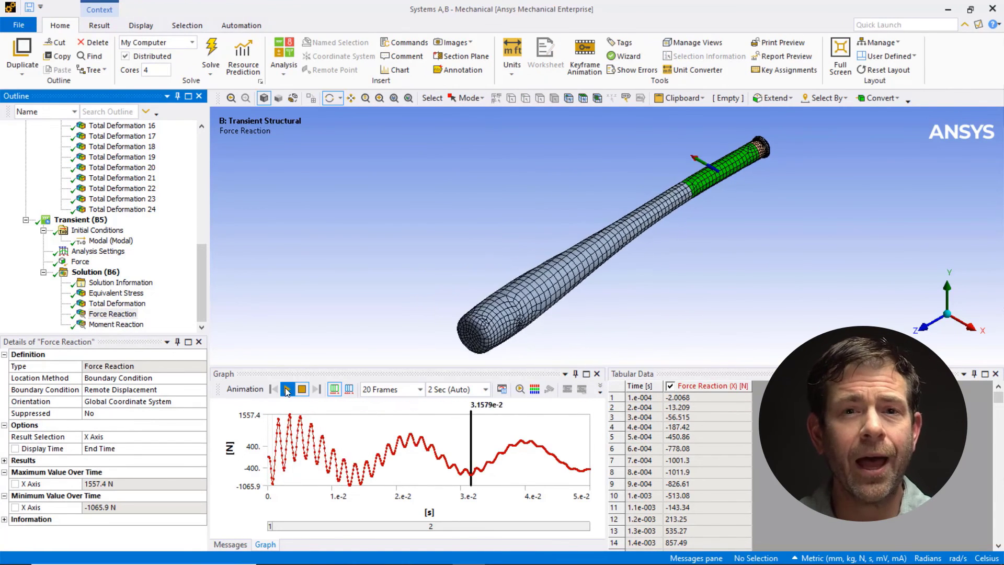
click(116, 324)
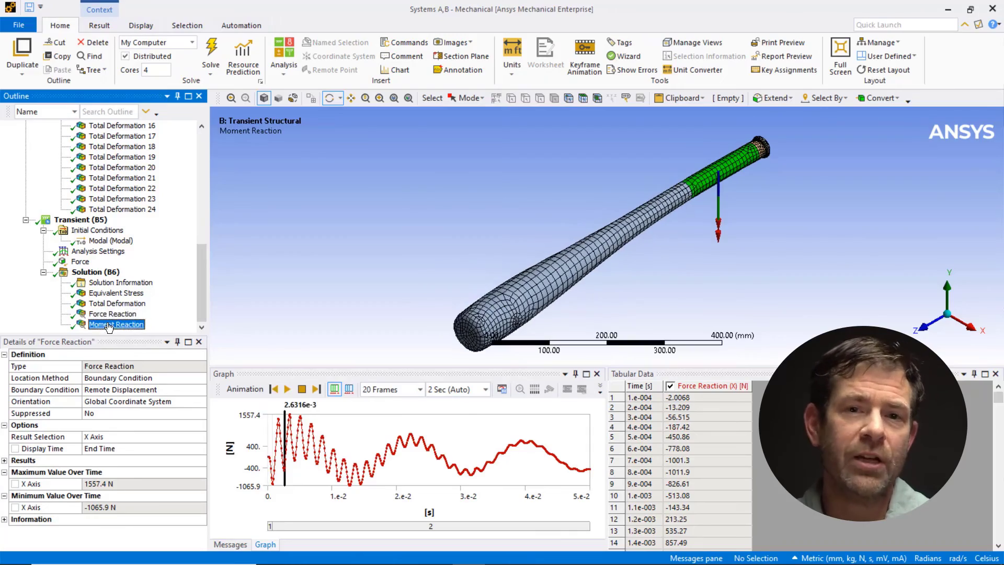
click(286, 390)
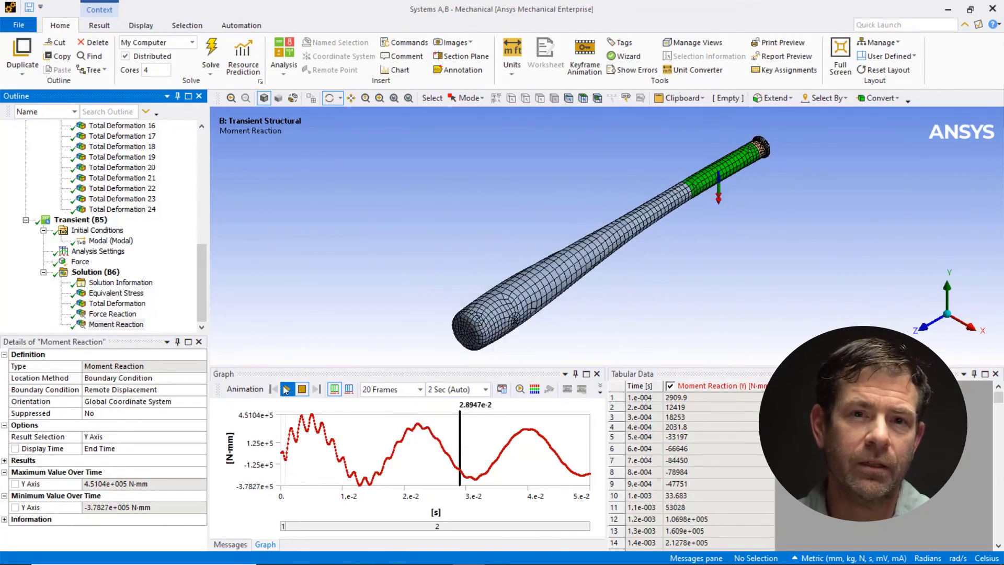